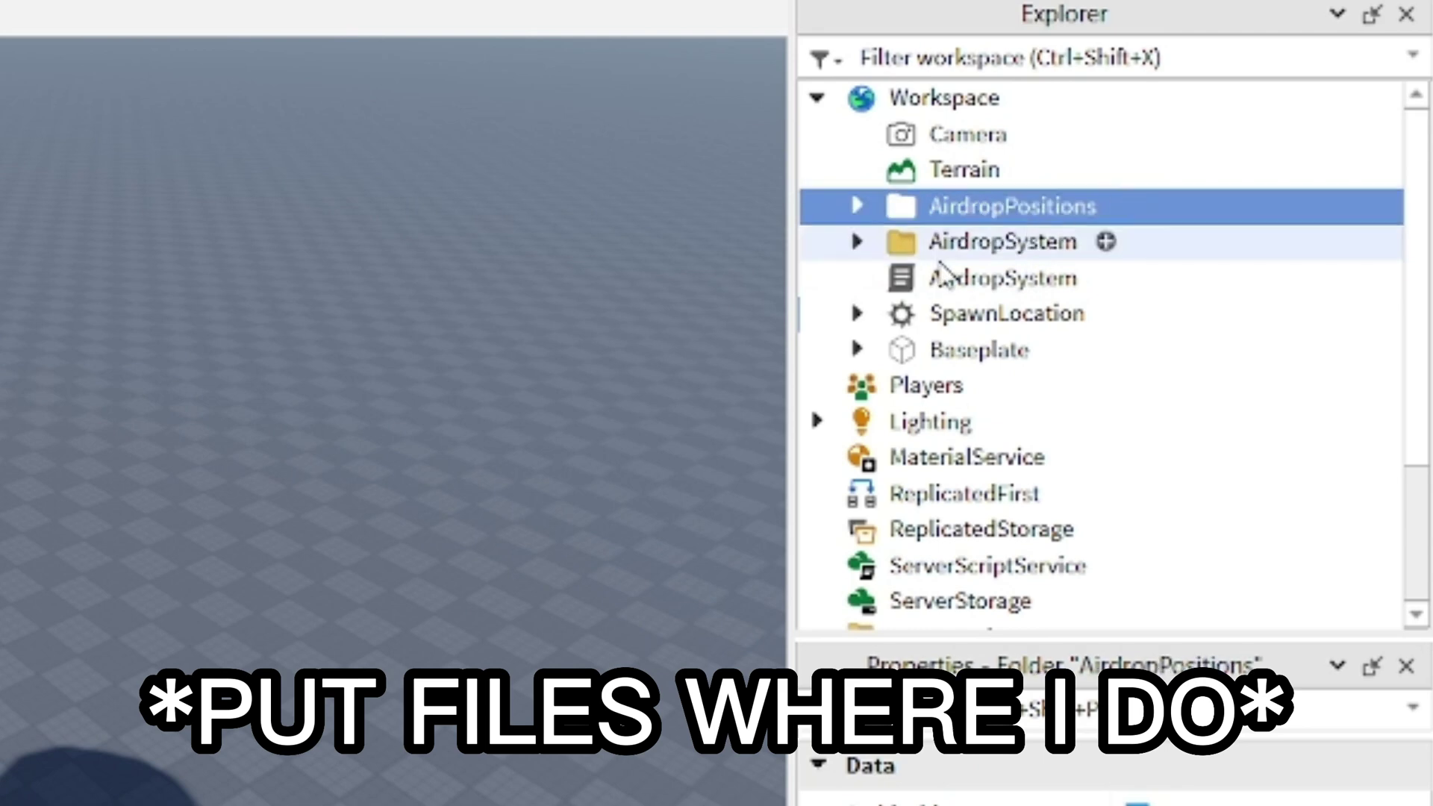
- Move the AirdropSystem folder into ReplicatedStorage and the AirdropSystem script into ServerScriptService, and expand the folder
left_click(885, 239)
left_click_drag(885, 240, 939, 427)
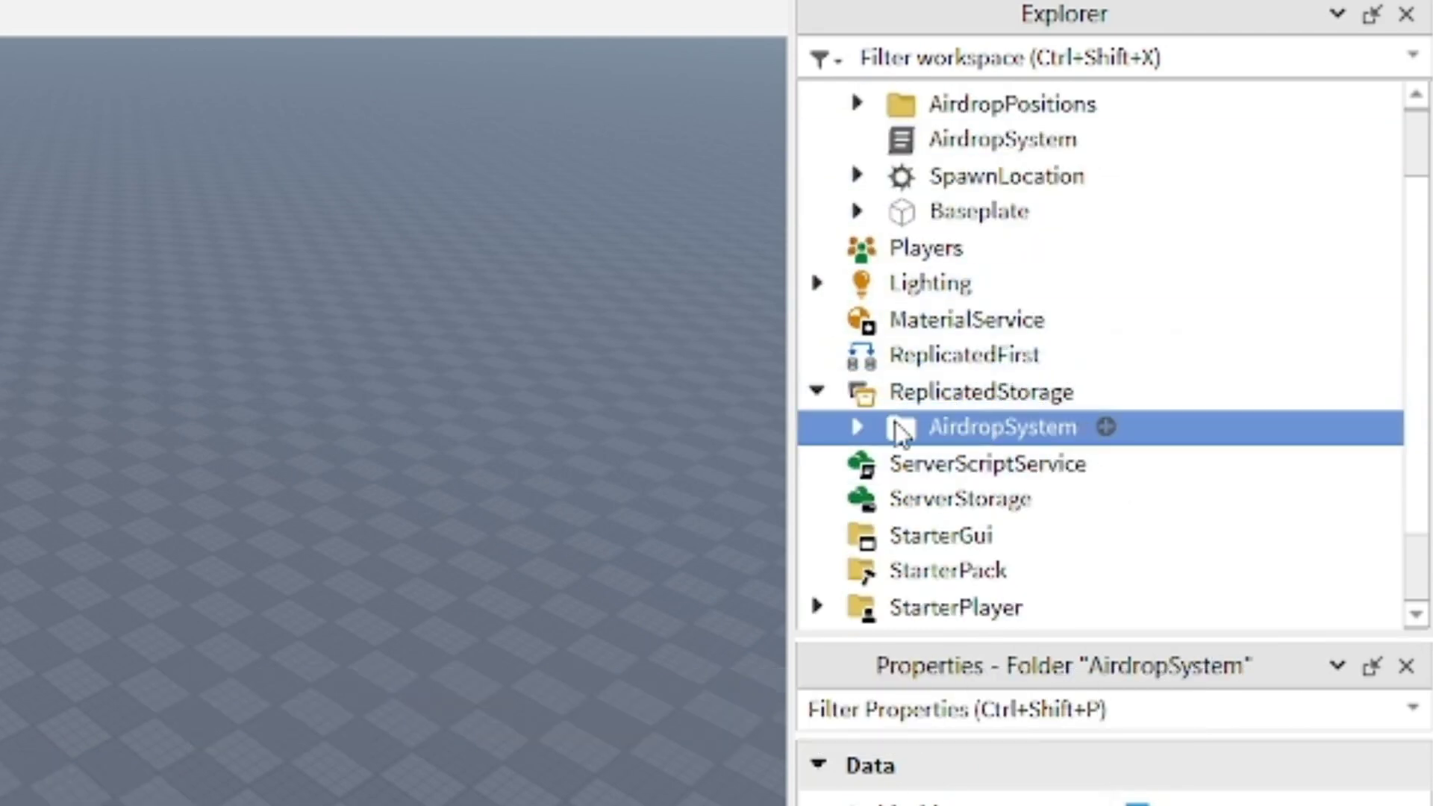
left_click(977, 140)
left_click_drag(925, 150, 996, 470)
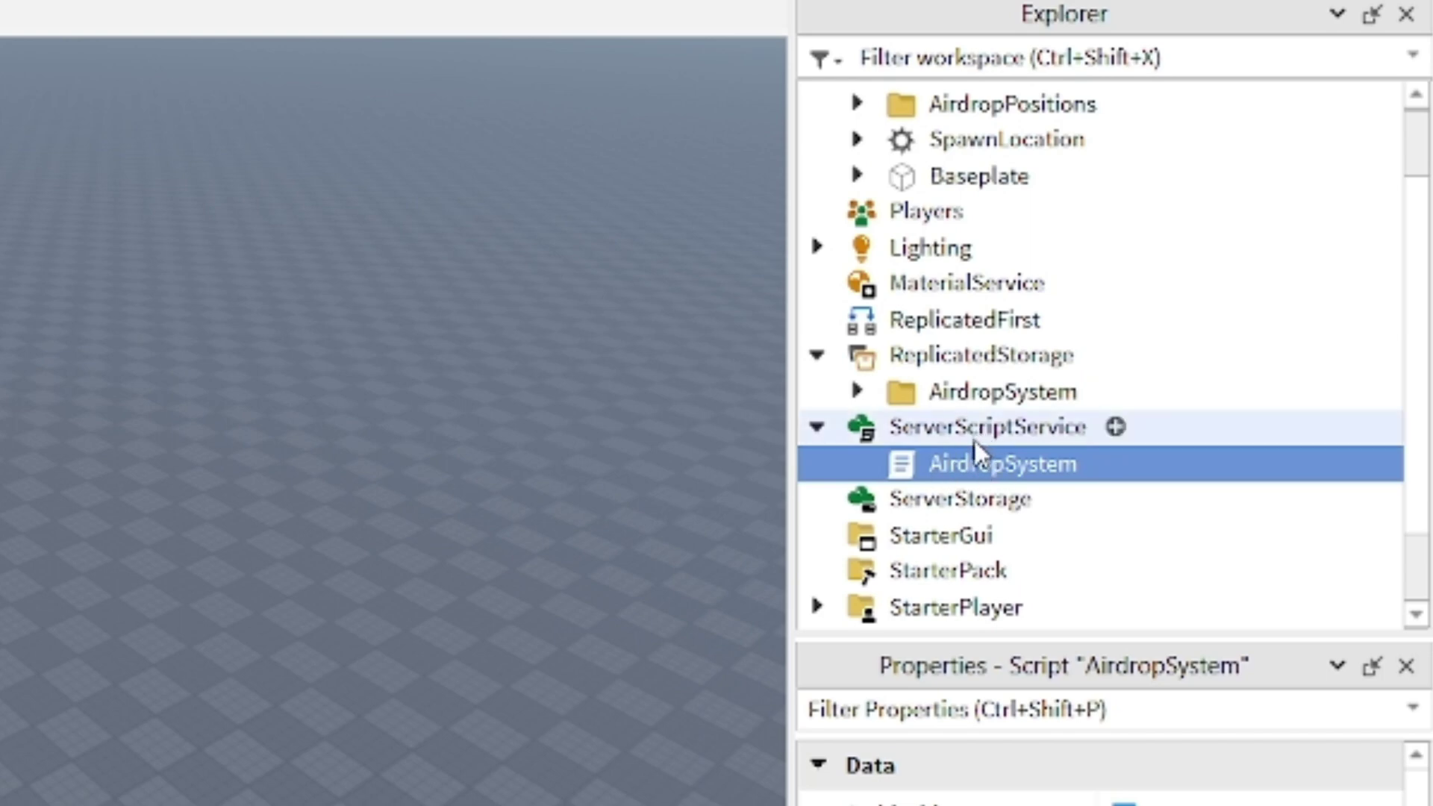
left_click(858, 394)
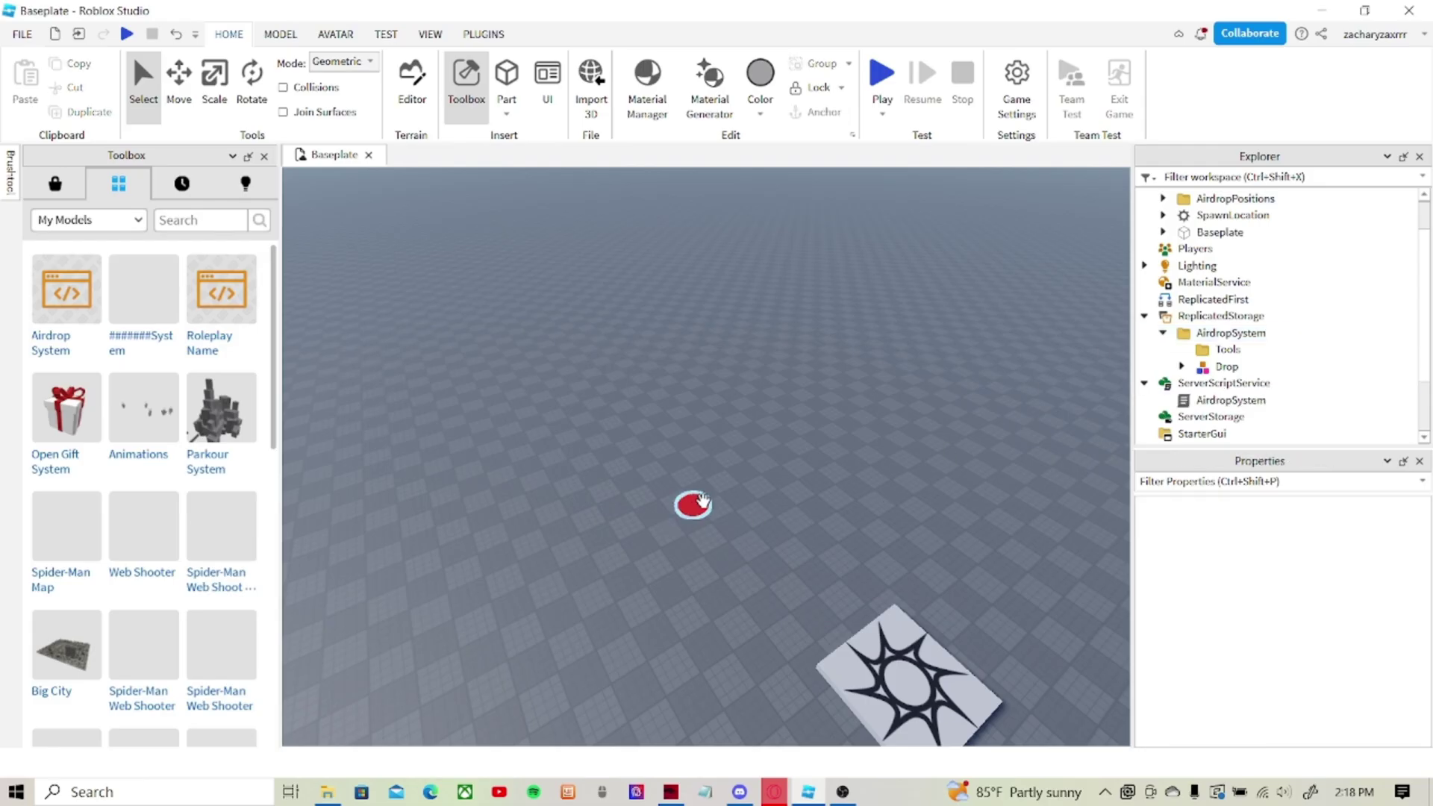
- Duplicate the red Position part in the AirdropPositions folder and move the copy towards the spawn location
left_click(692, 505)
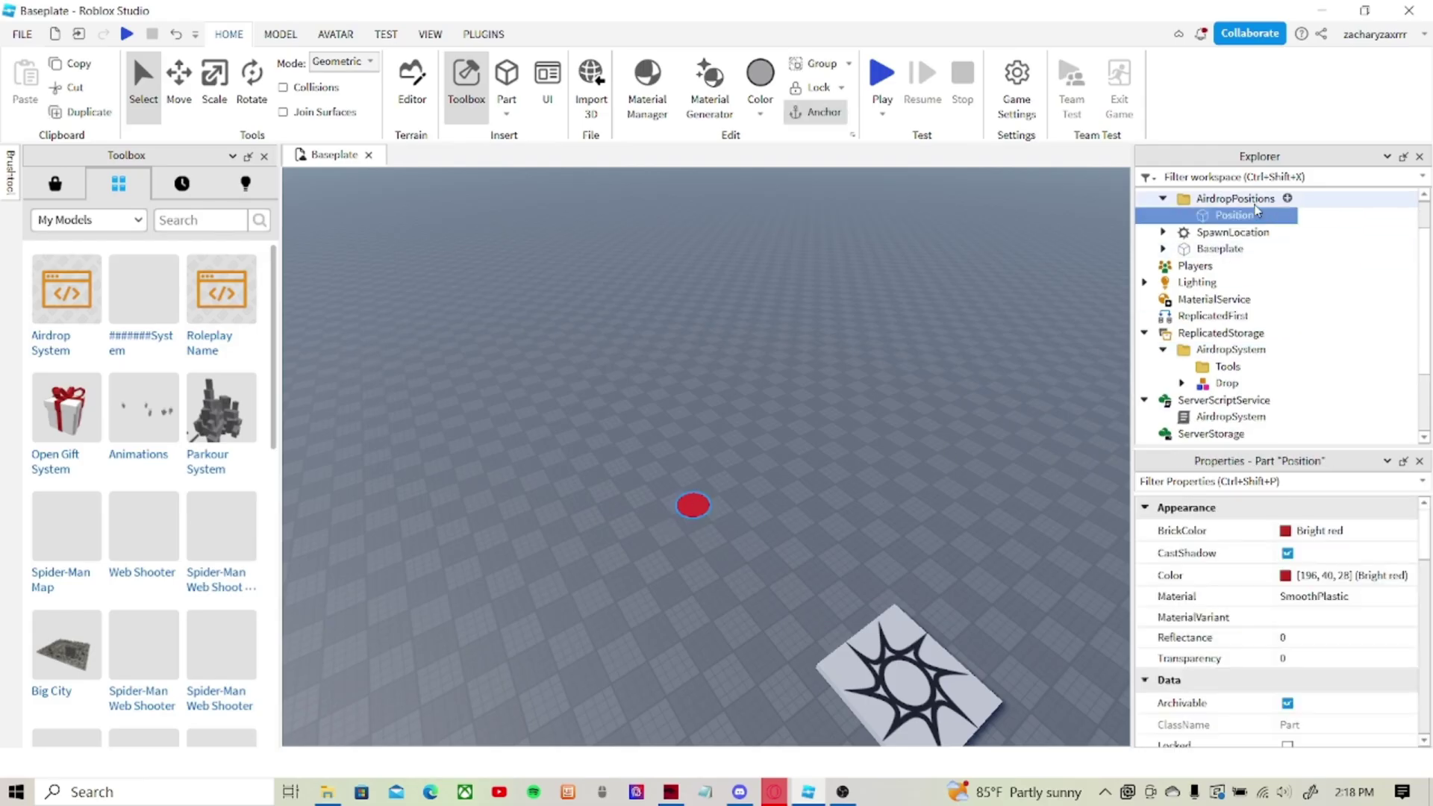
left_click(1239, 198)
left_click(1210, 217)
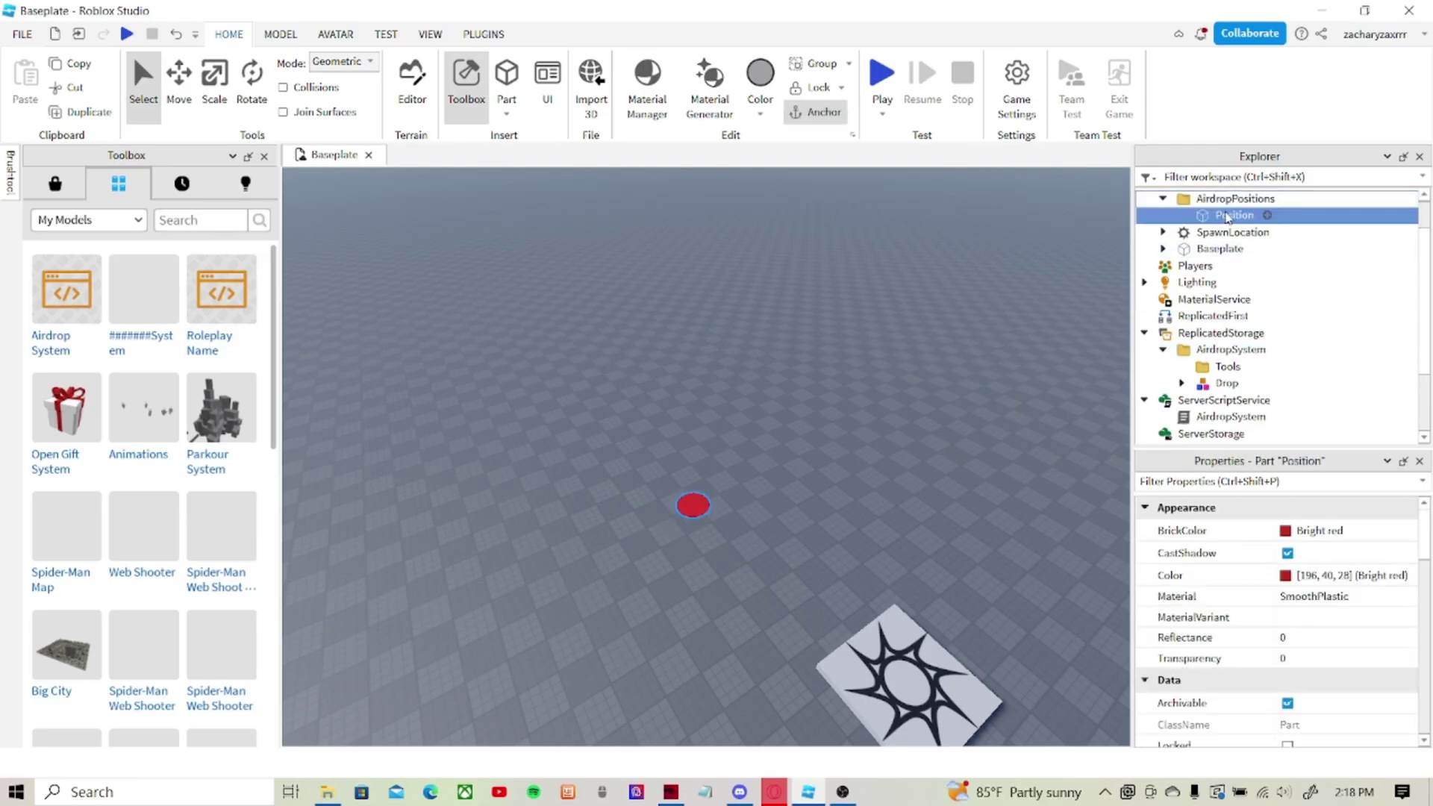
key("ctrl+d")
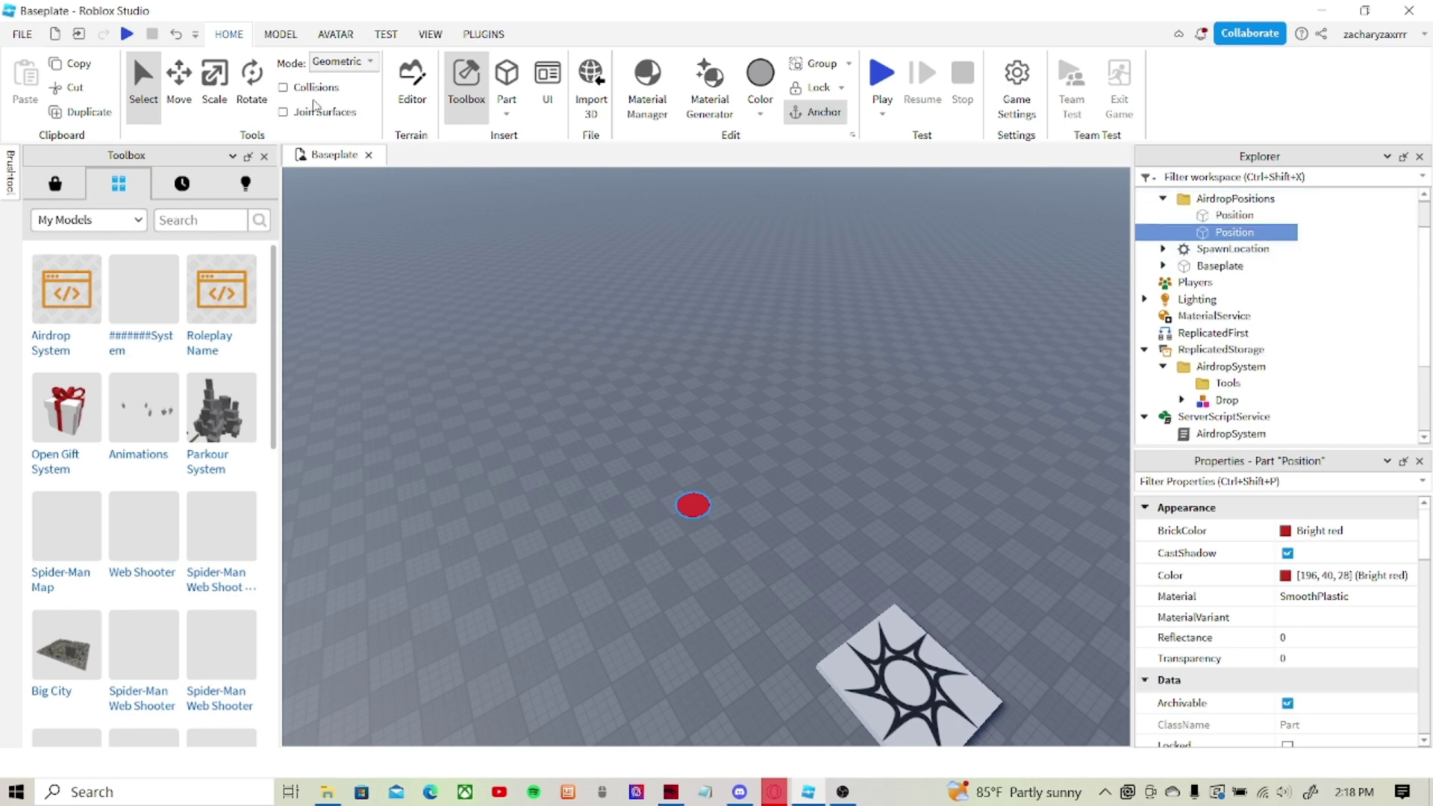
left_click(169, 100)
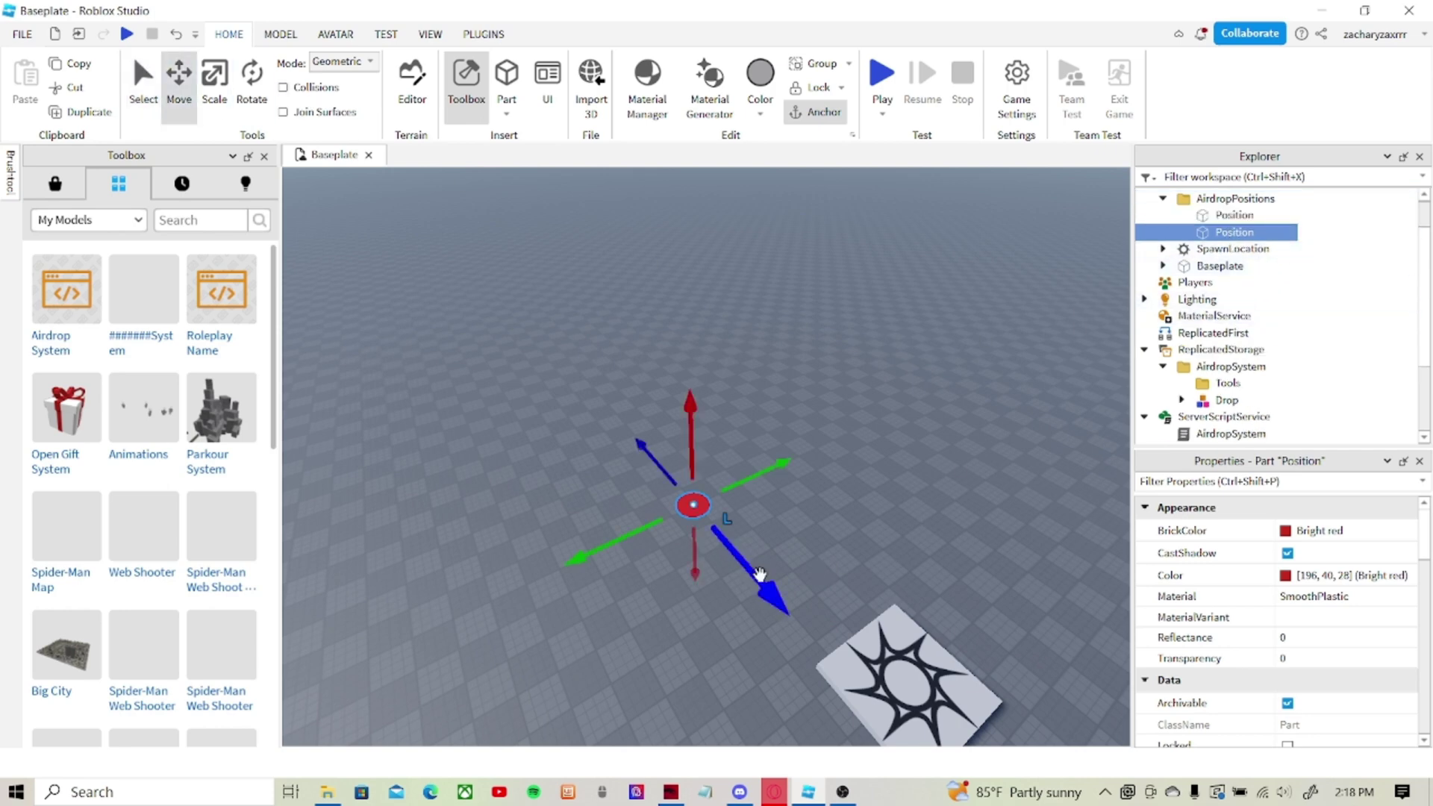
left_click_drag(759, 574, 828, 660)
scroll(822, 662, "down", 2)
right_click_drag(822, 662, 793, 598)
left_click(750, 519)
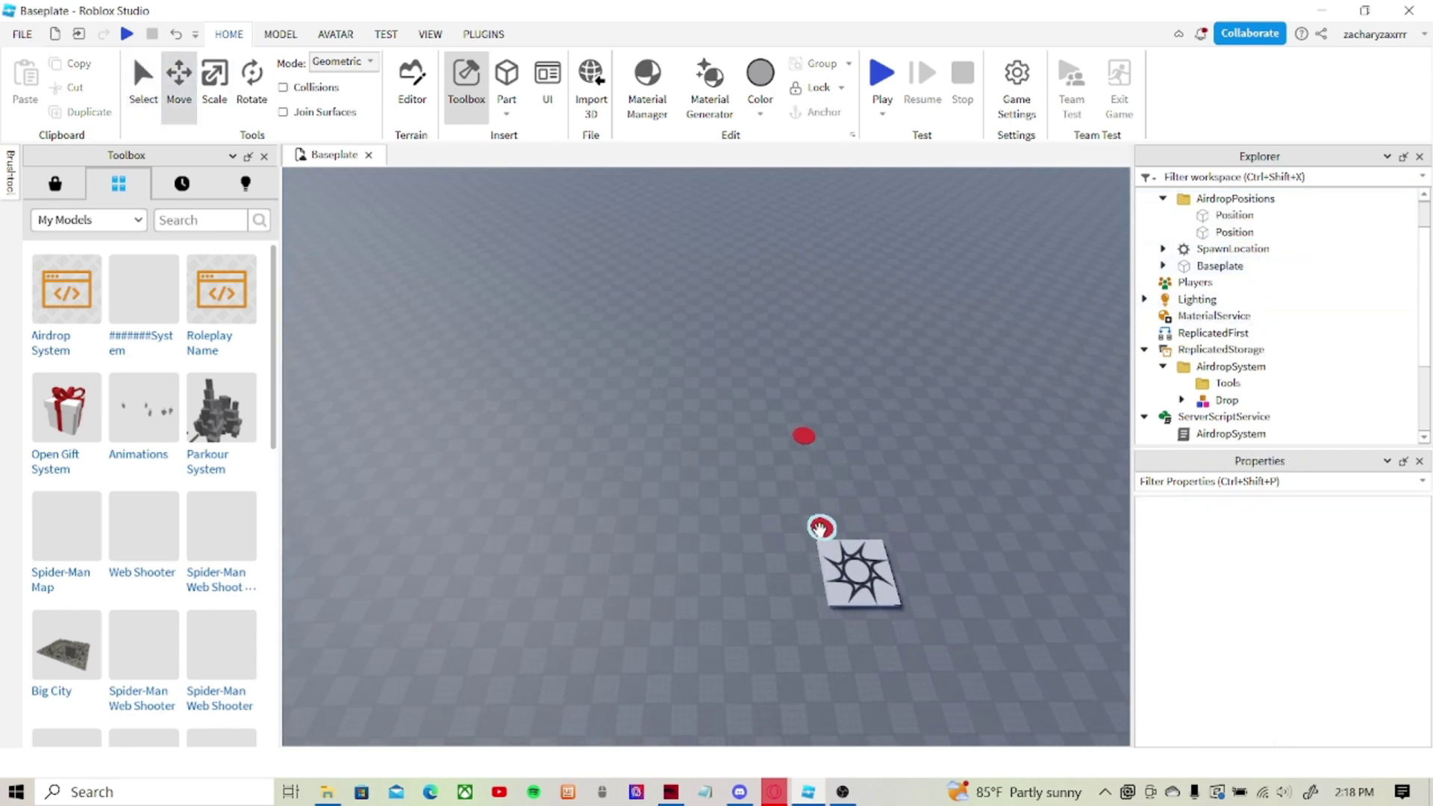
- Move the copied Position part away to the other side of the spawn location
left_click(819, 528)
left_click_drag(726, 531, 508, 537)
scroll(588, 563, "down", 2)
right_click_drag(791, 496, 805, 550)
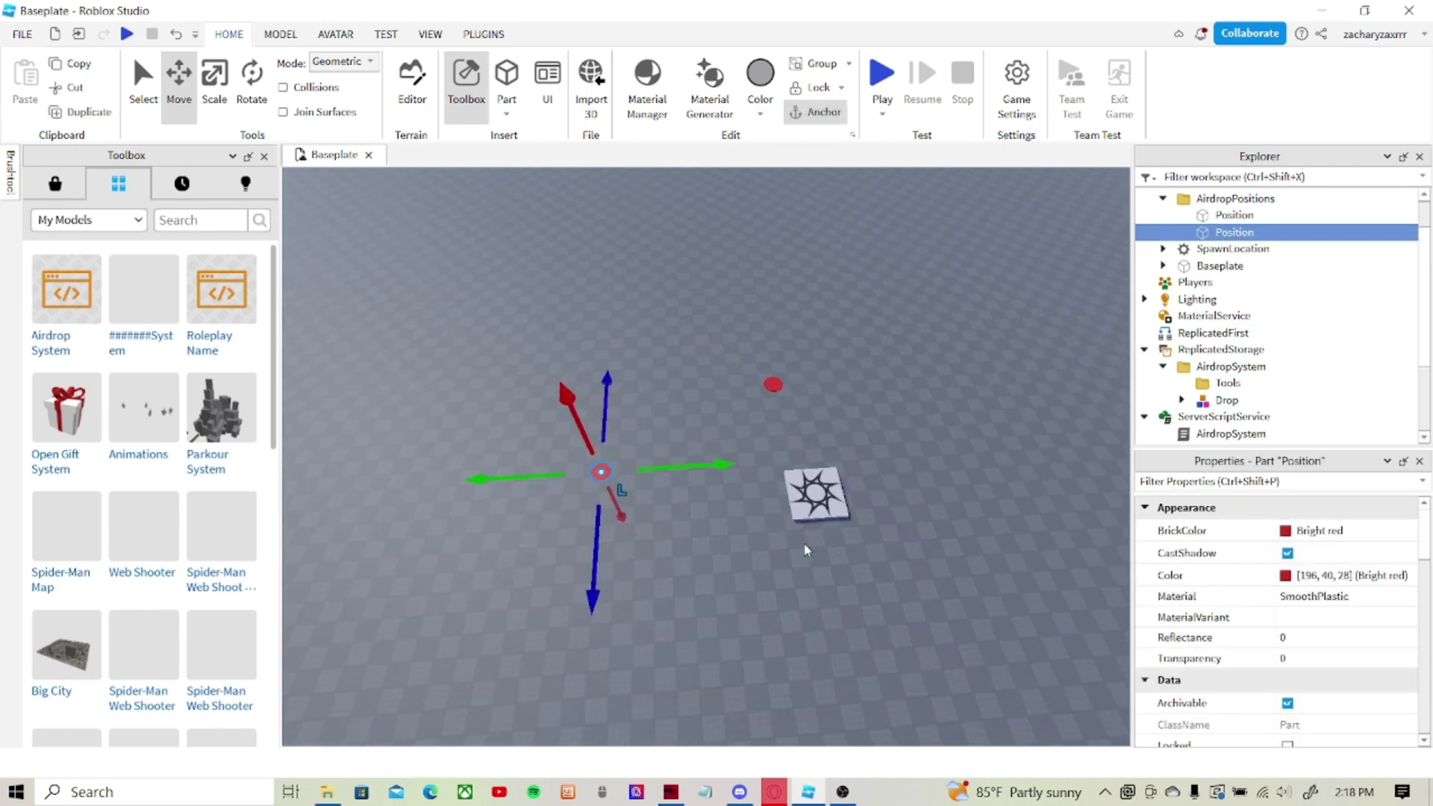
- Duplicate the Position part twice more and spread the copies so four drop positions surround the spawn location
key("ctrl+d")
right_click_drag(687, 464, 858, 456)
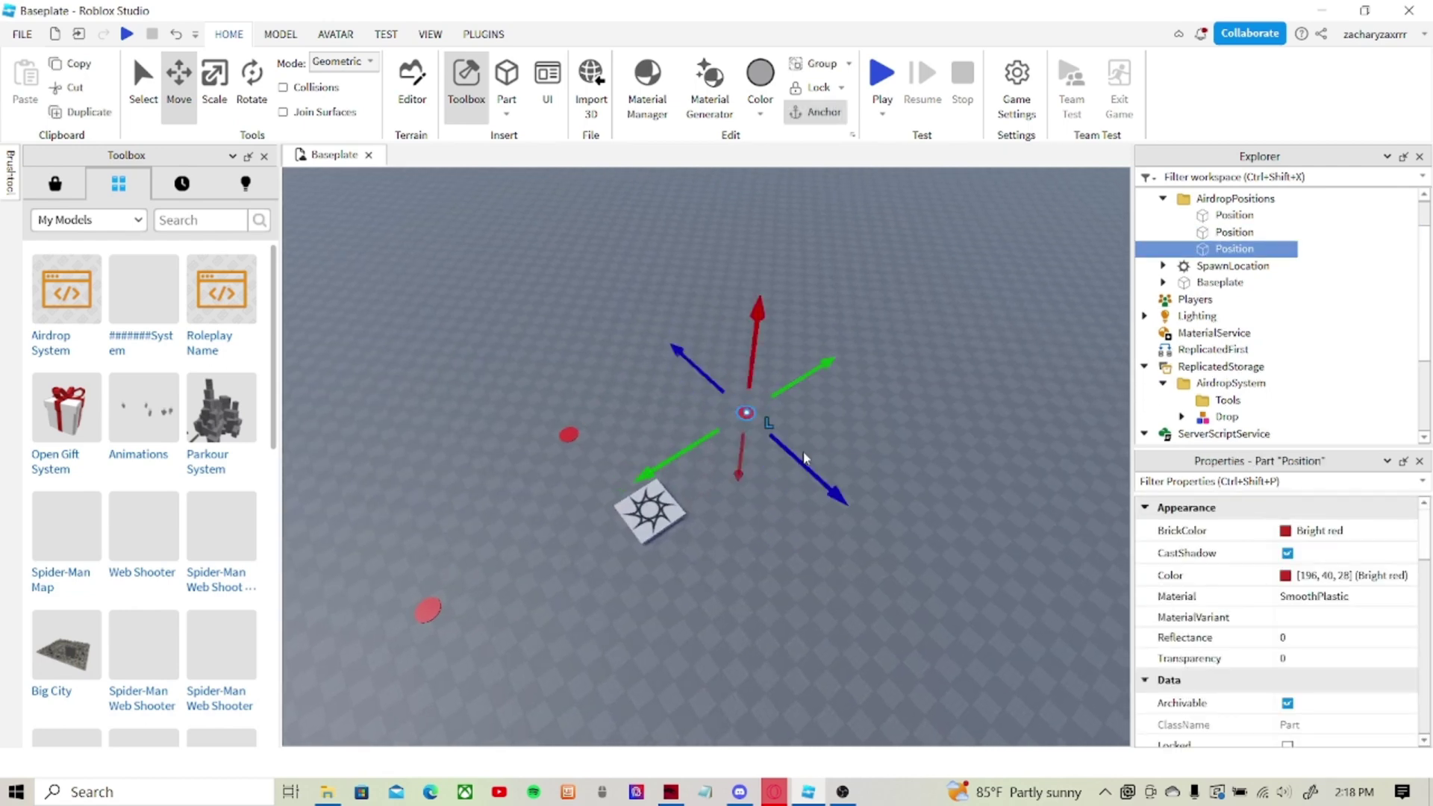
key("ctrl+d")
right_click_drag(889, 512, 934, 522)
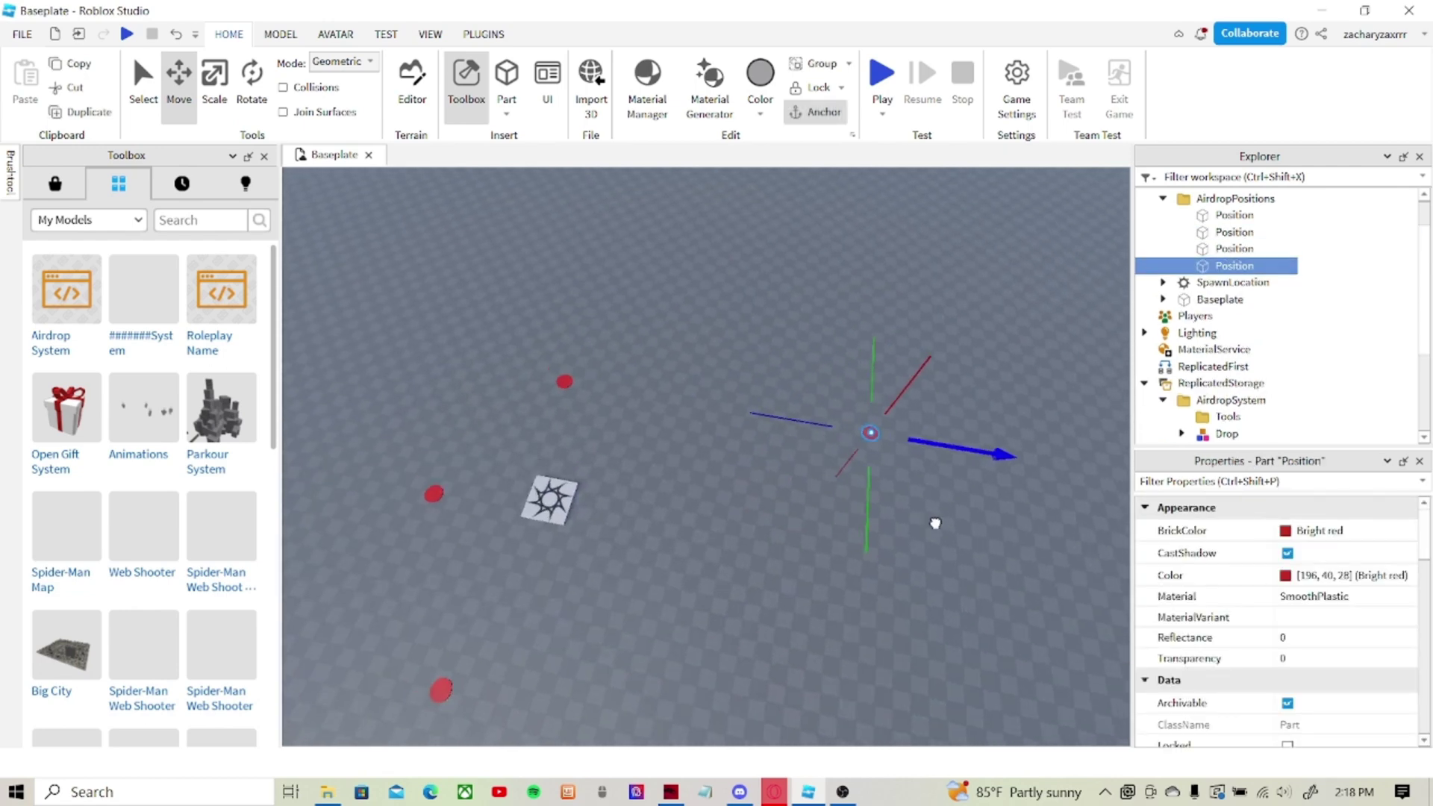
left_click(693, 491)
left_click(730, 409)
scroll(702, 542, "down", 2)
left_click_drag(715, 485, 720, 520)
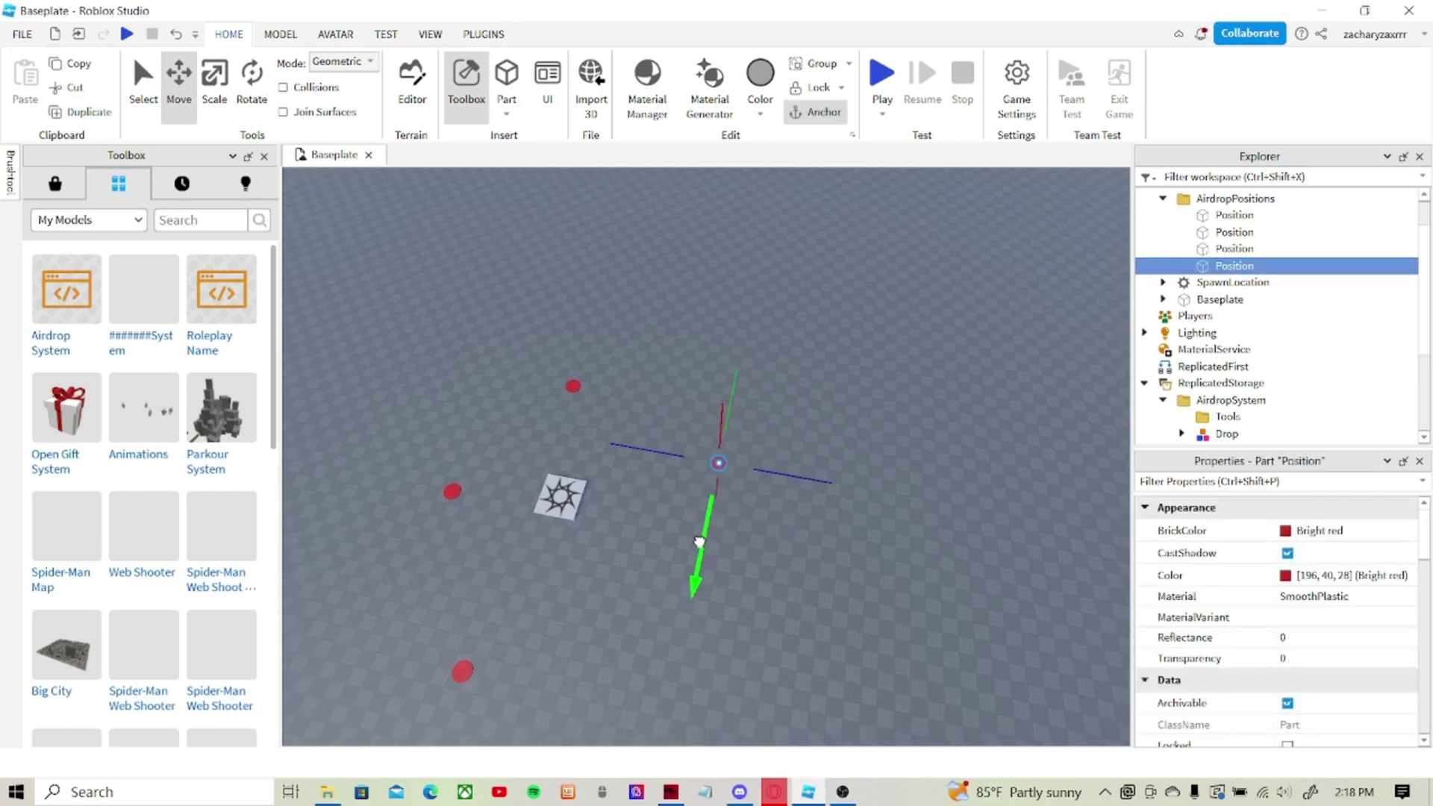
left_click(838, 516)
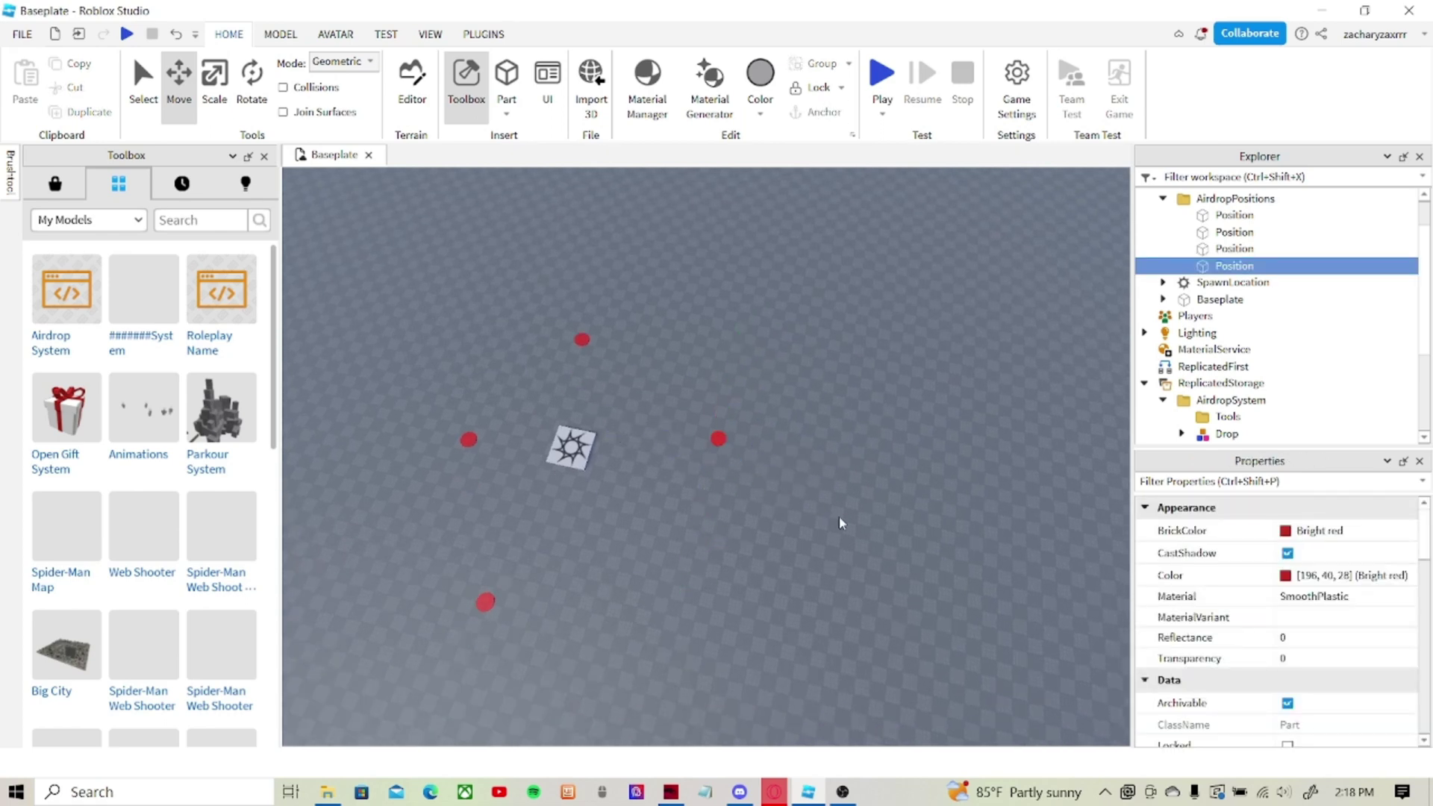
right_click_drag(839, 516, 659, 483)
scroll(659, 482, "up", 3)
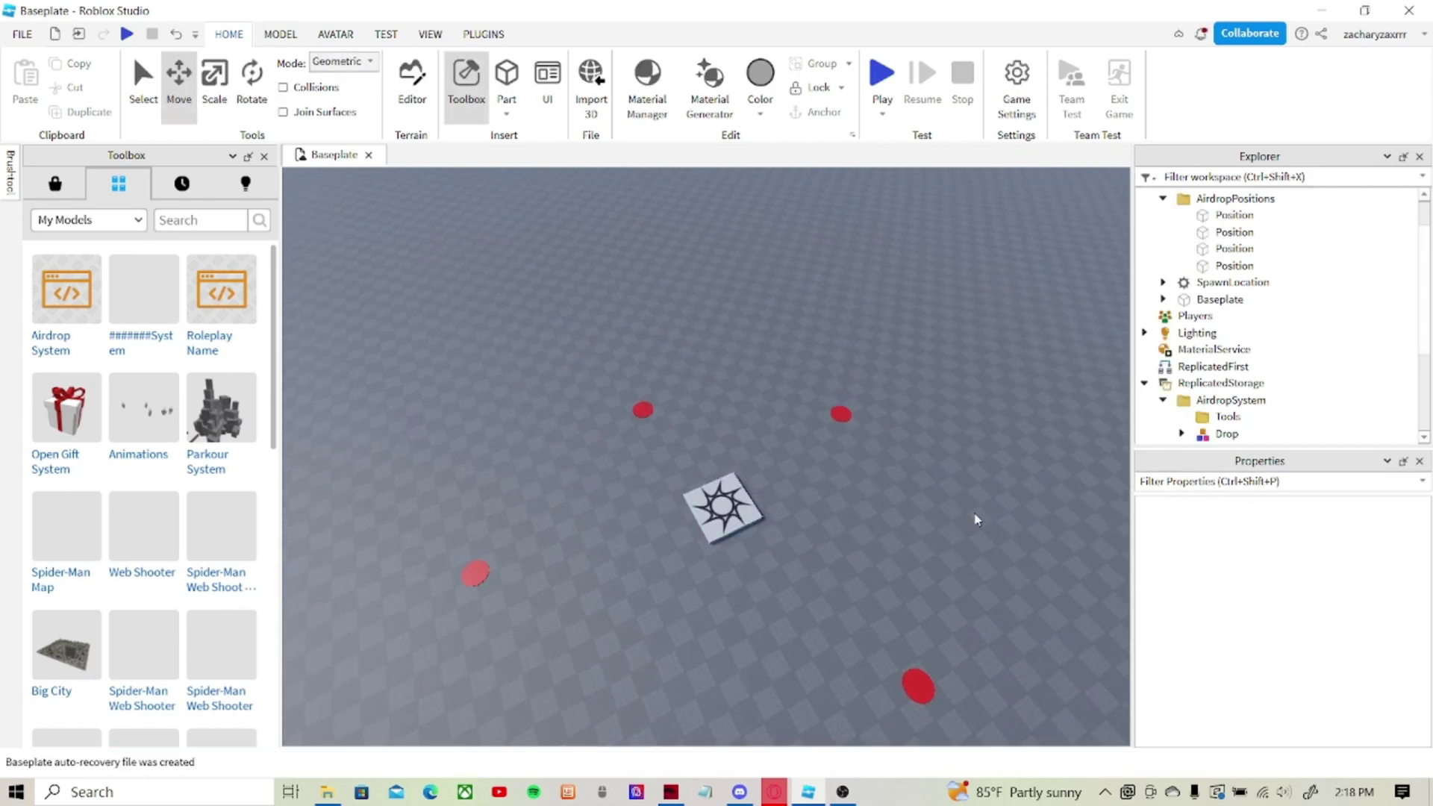
- Search the model library for "pistol" and insert the Basic Pistol tool, accepting its scripts and placing it in StarterPack
scroll(1194, 358, "down", 1)
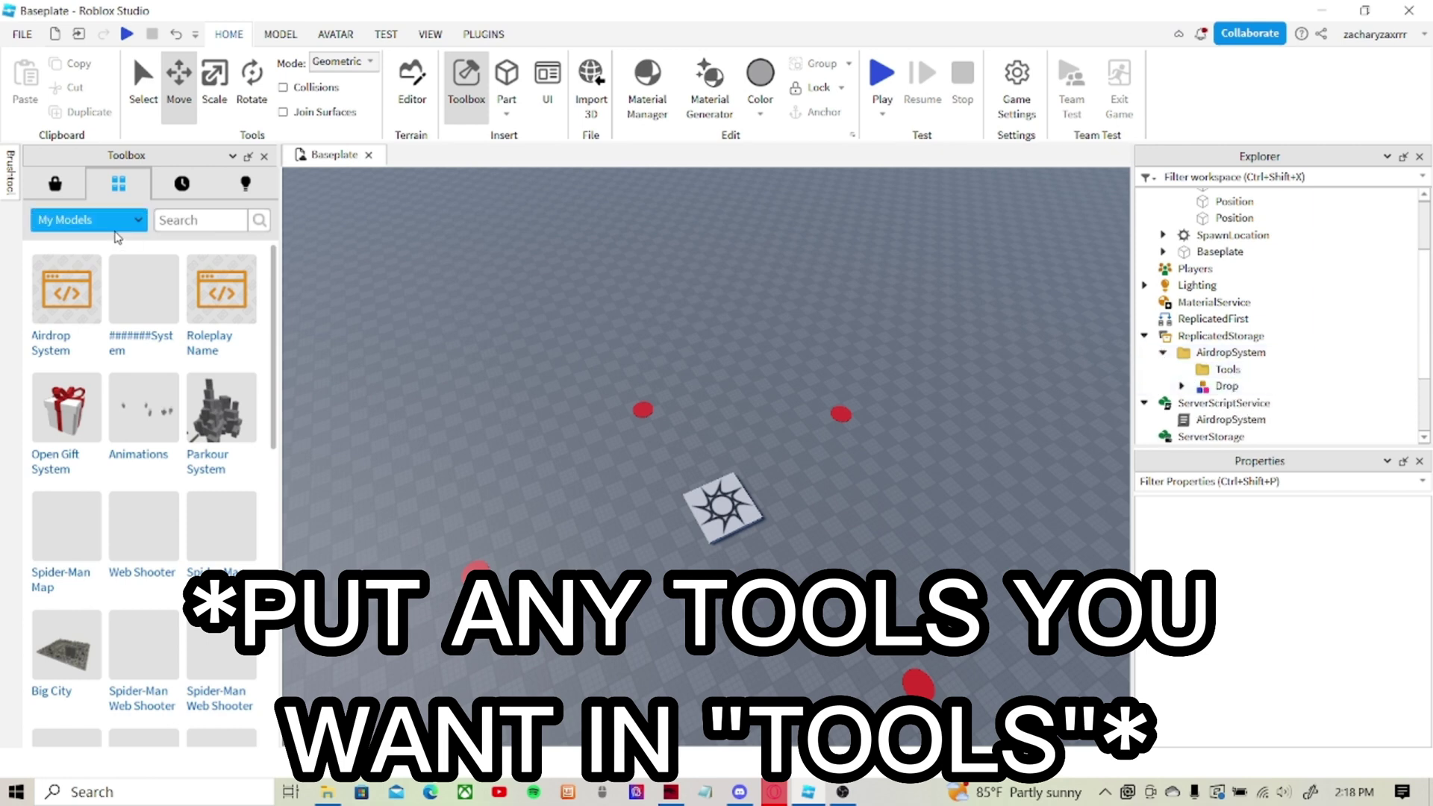
left_click(51, 188)
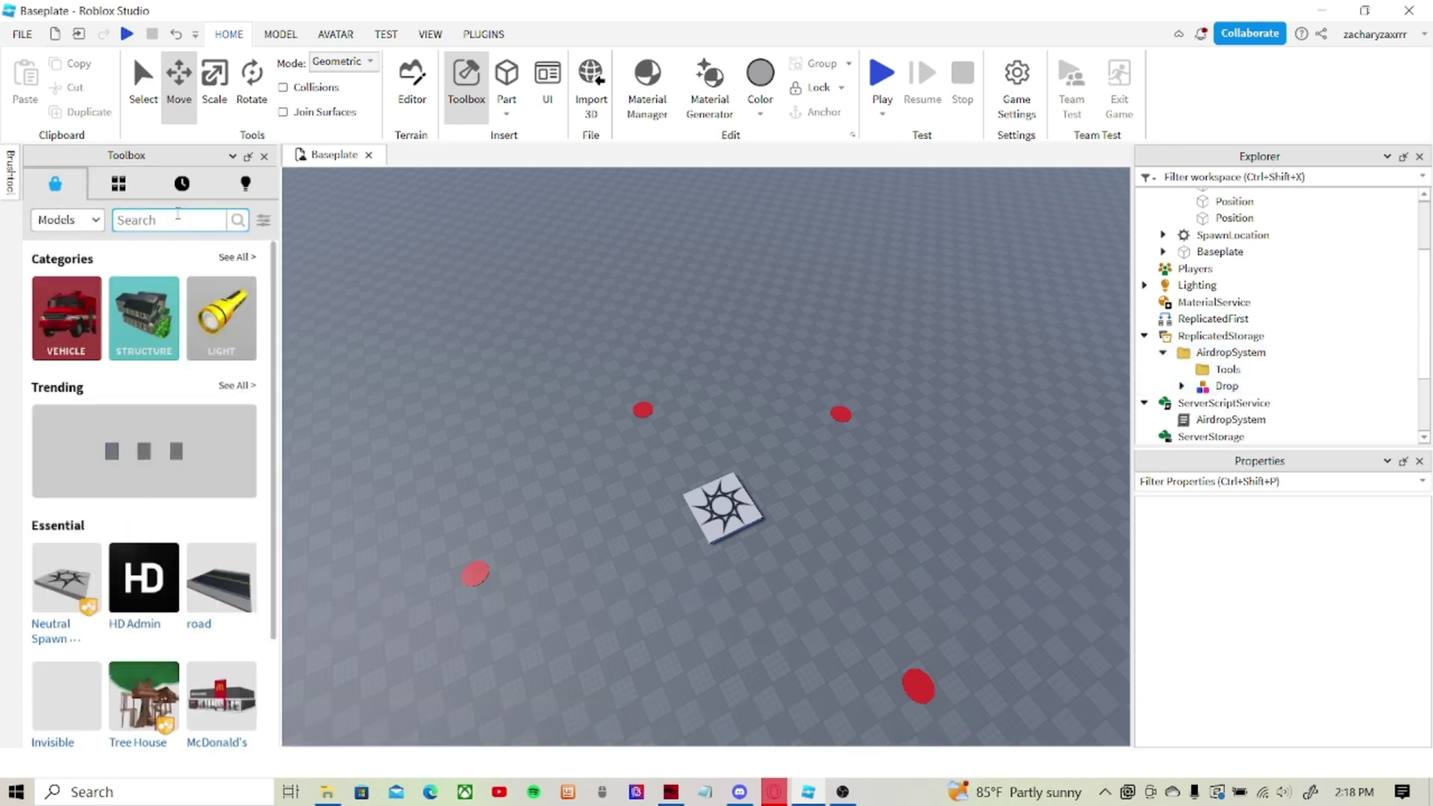
left_click(179, 219)
type("pistol")
key("Return")
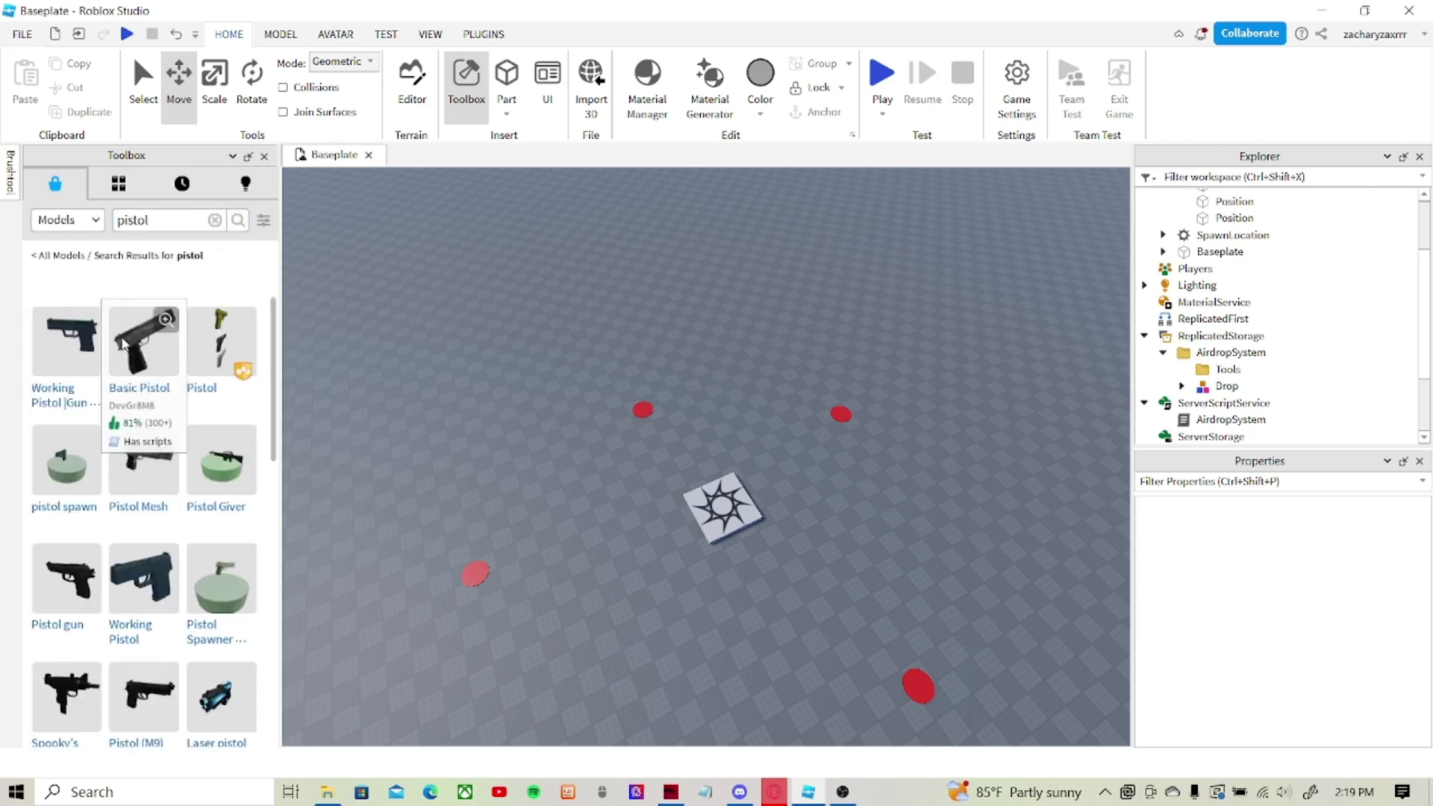
left_click(172, 319)
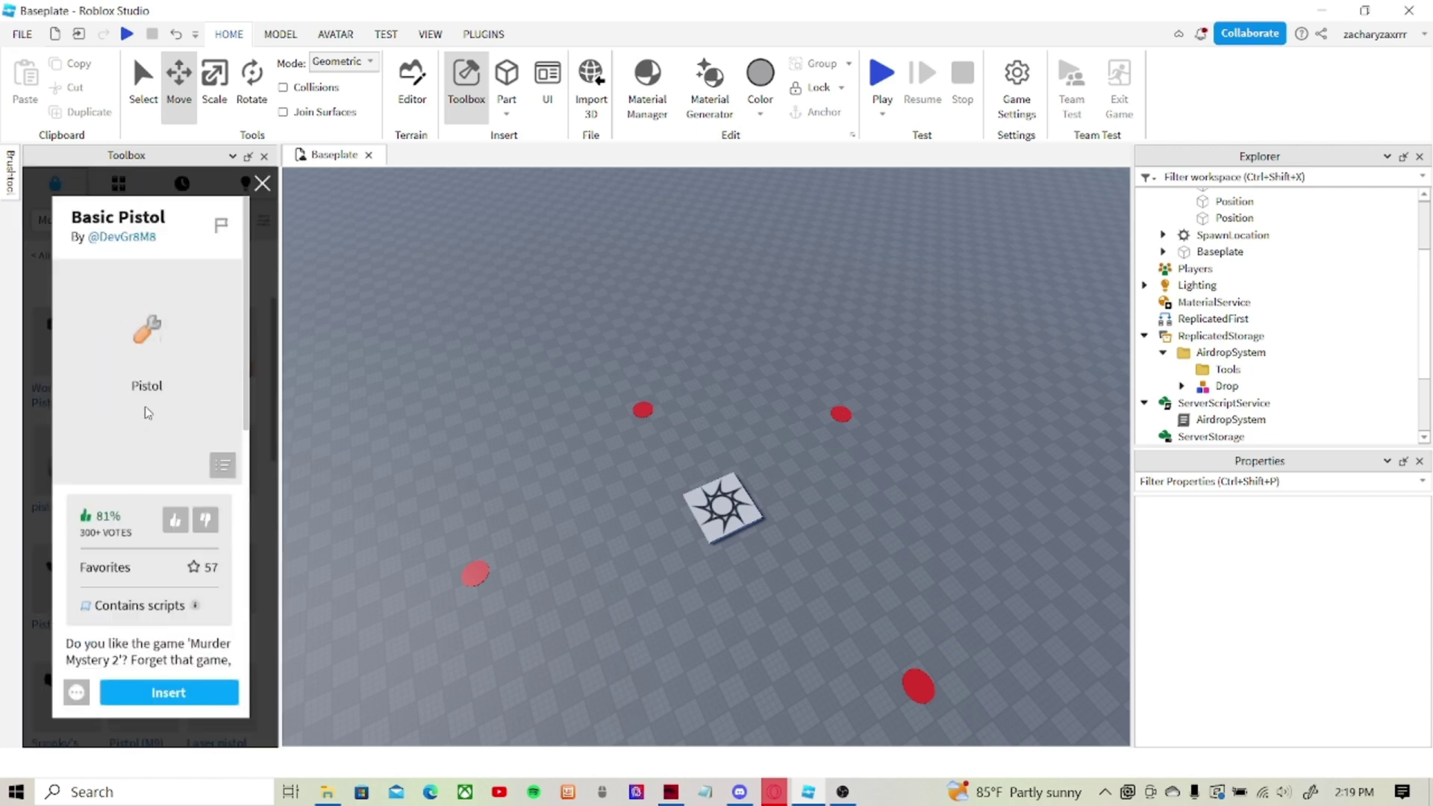
left_click(177, 690)
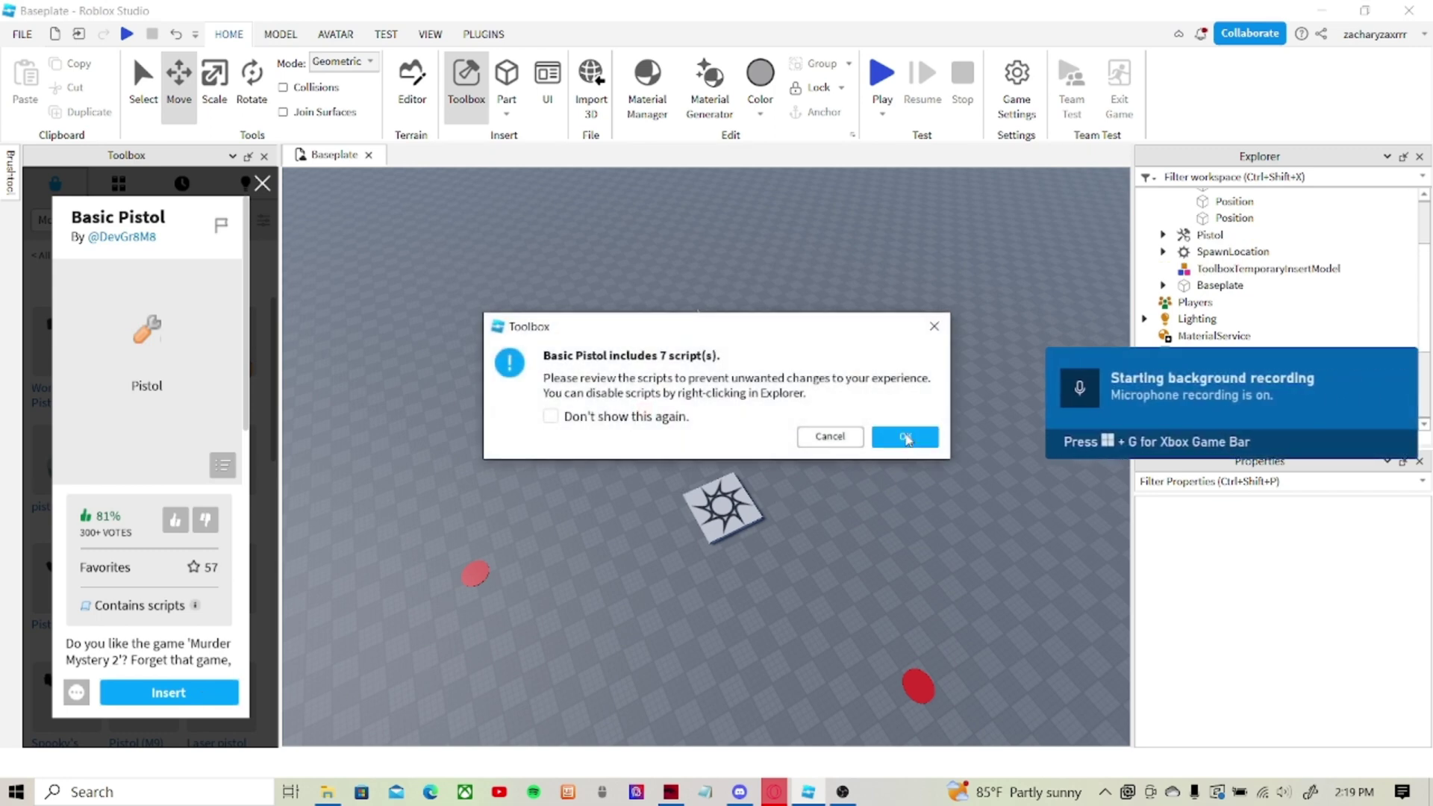
left_click(906, 438)
left_click(708, 419)
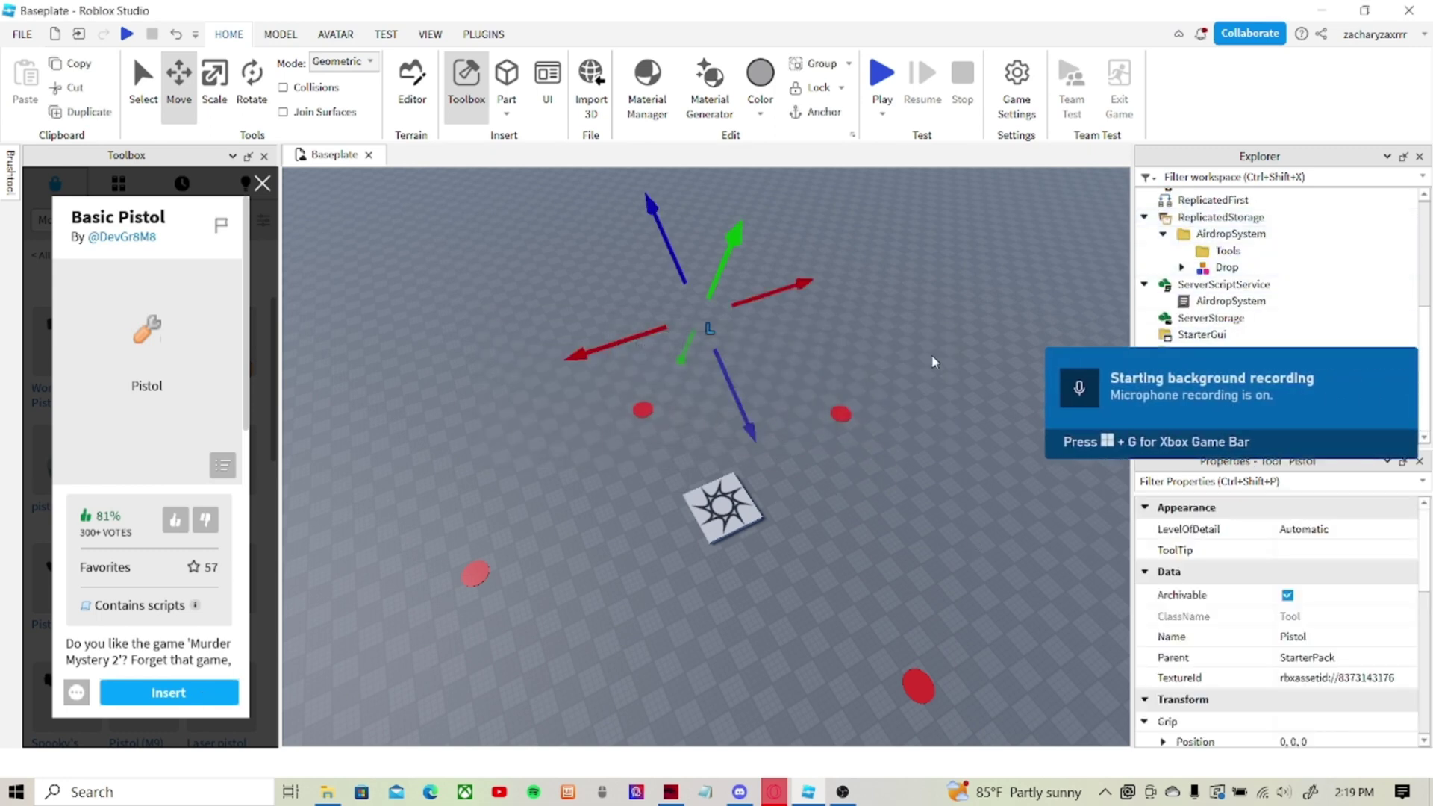
- Move the Pistol tool from StarterPack into the AirdropSystem's Tools folder and close the model preview
mouse_move(734, 259)
left_mouse_down()
mouse_move(748, 233)
mouse_move(732, 265)
left_mouse_up()
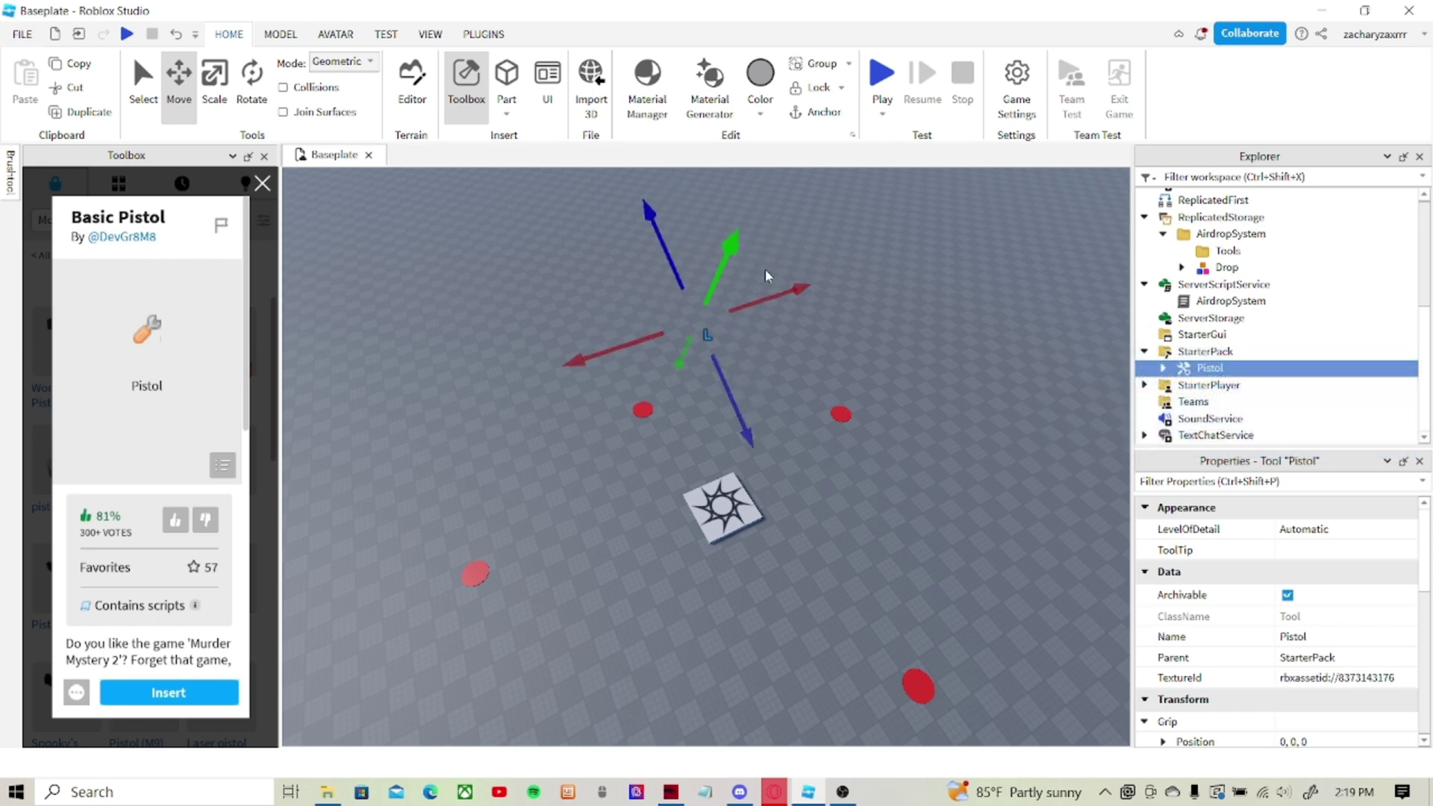
left_click_drag(1227, 368, 1222, 250)
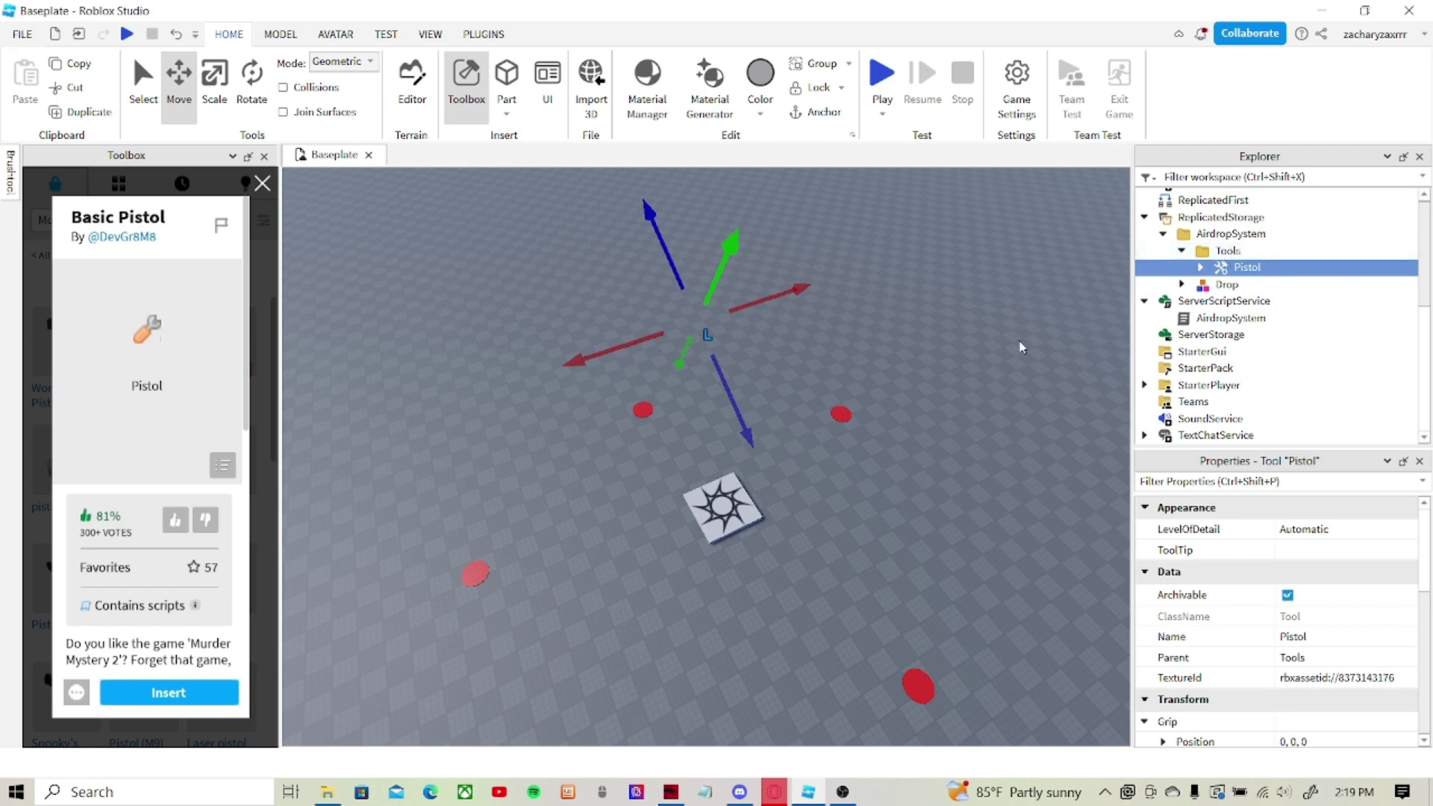
left_click(955, 417)
left_click(262, 183)
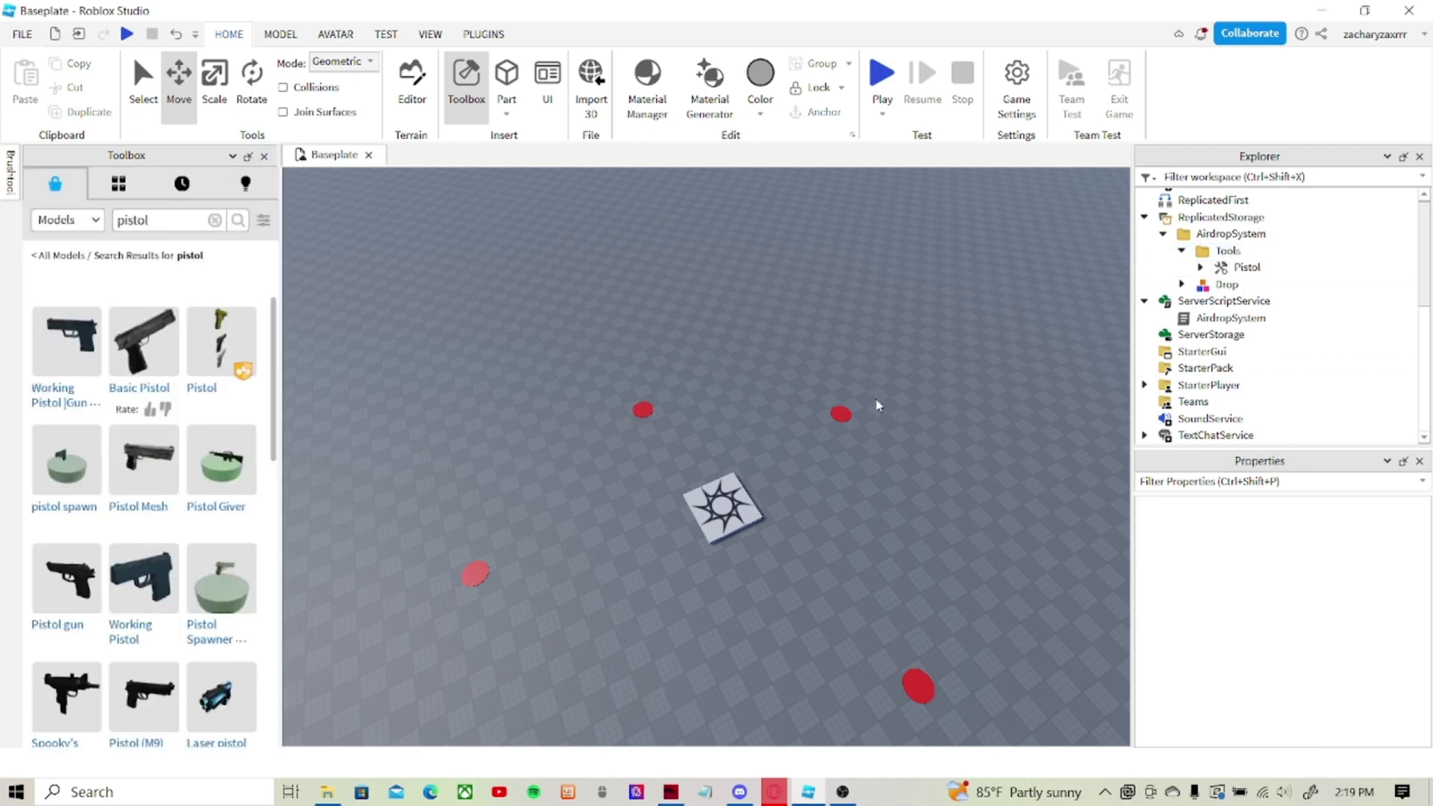
- Search the model library for "sword" and insert the Sword model into the workspace
scroll(876, 406, "down", 3)
right_click_drag(876, 406, 876, 365)
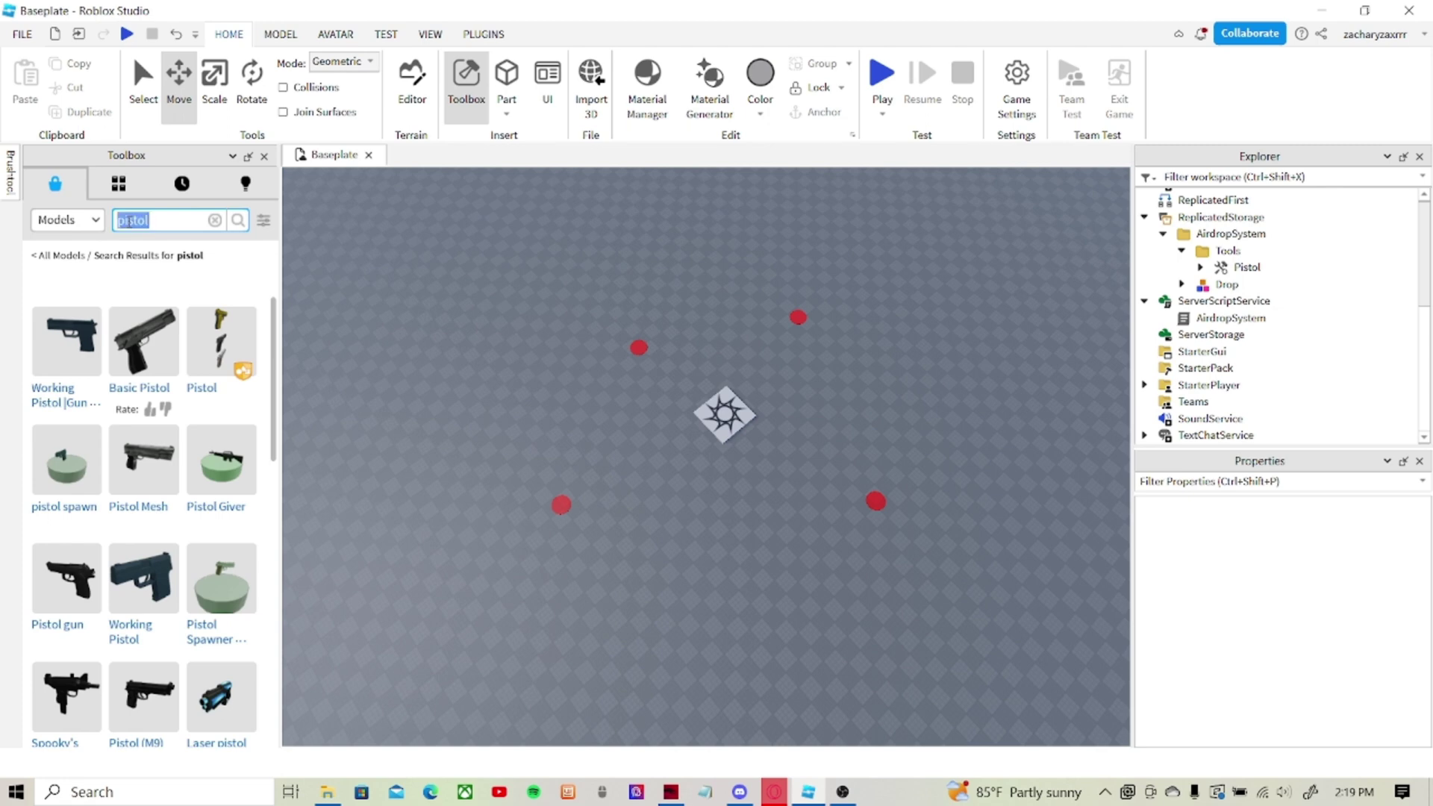
type("sword")
key("Return")
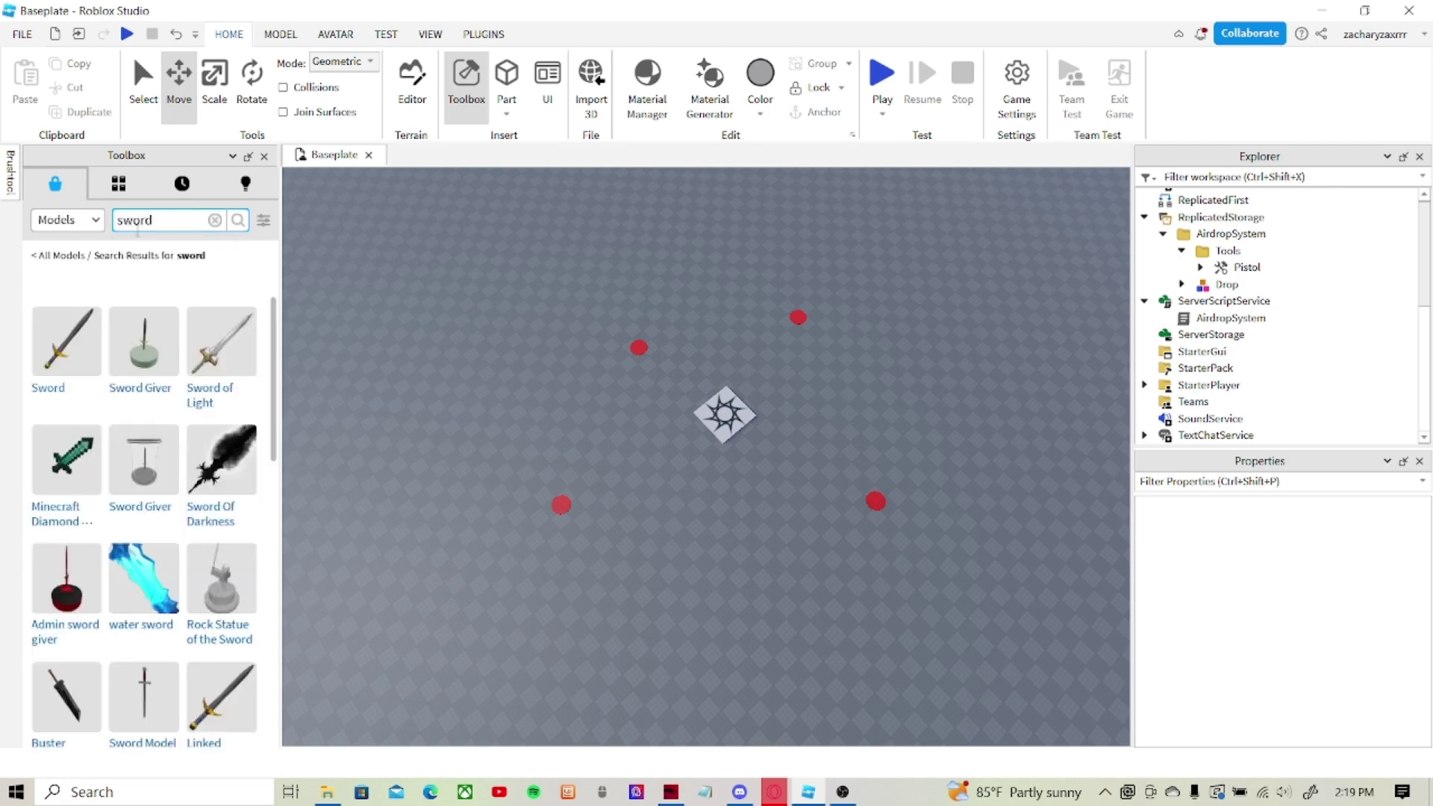
mouse_move(63, 420)
left_click_drag(59, 386, 545, 513)
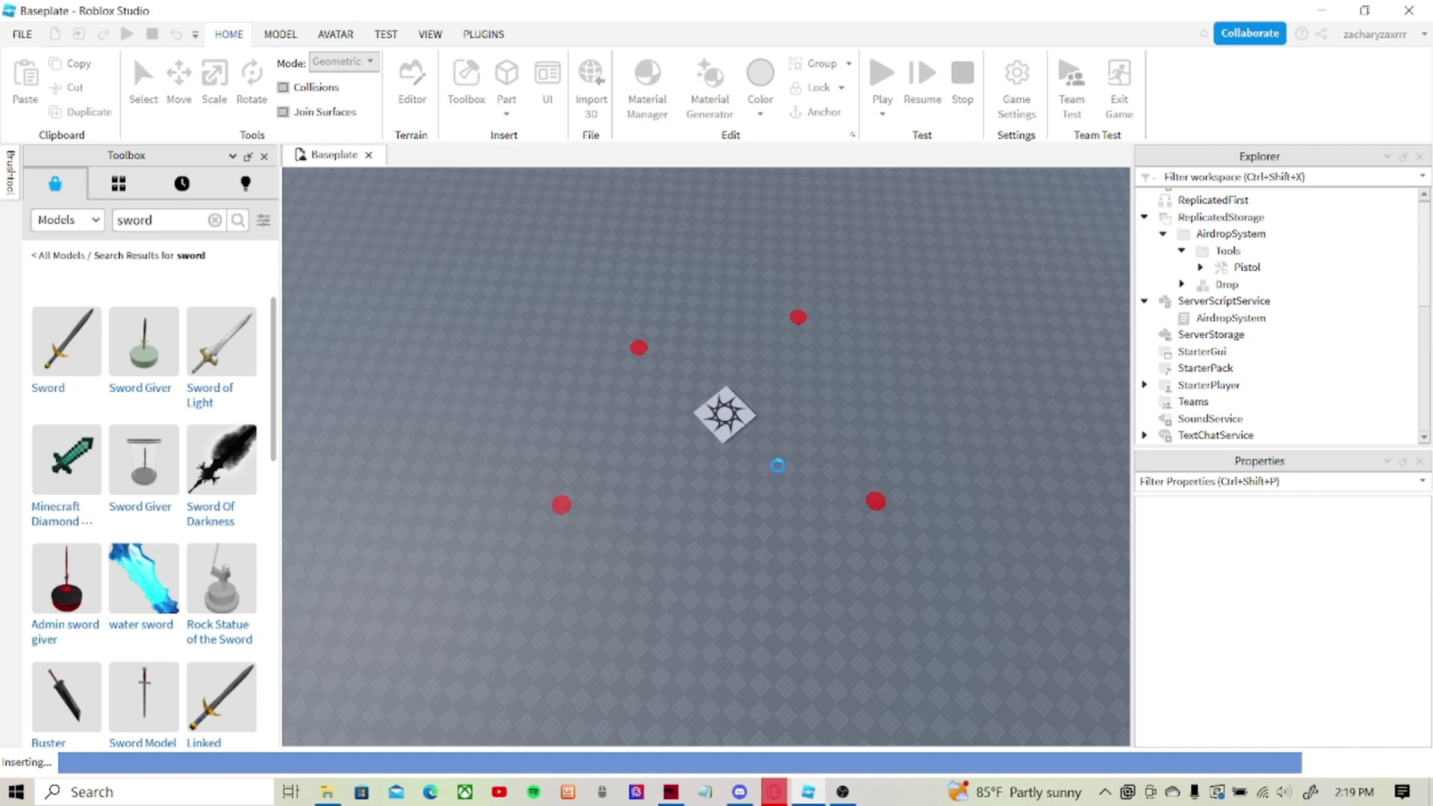
left_click(903, 435)
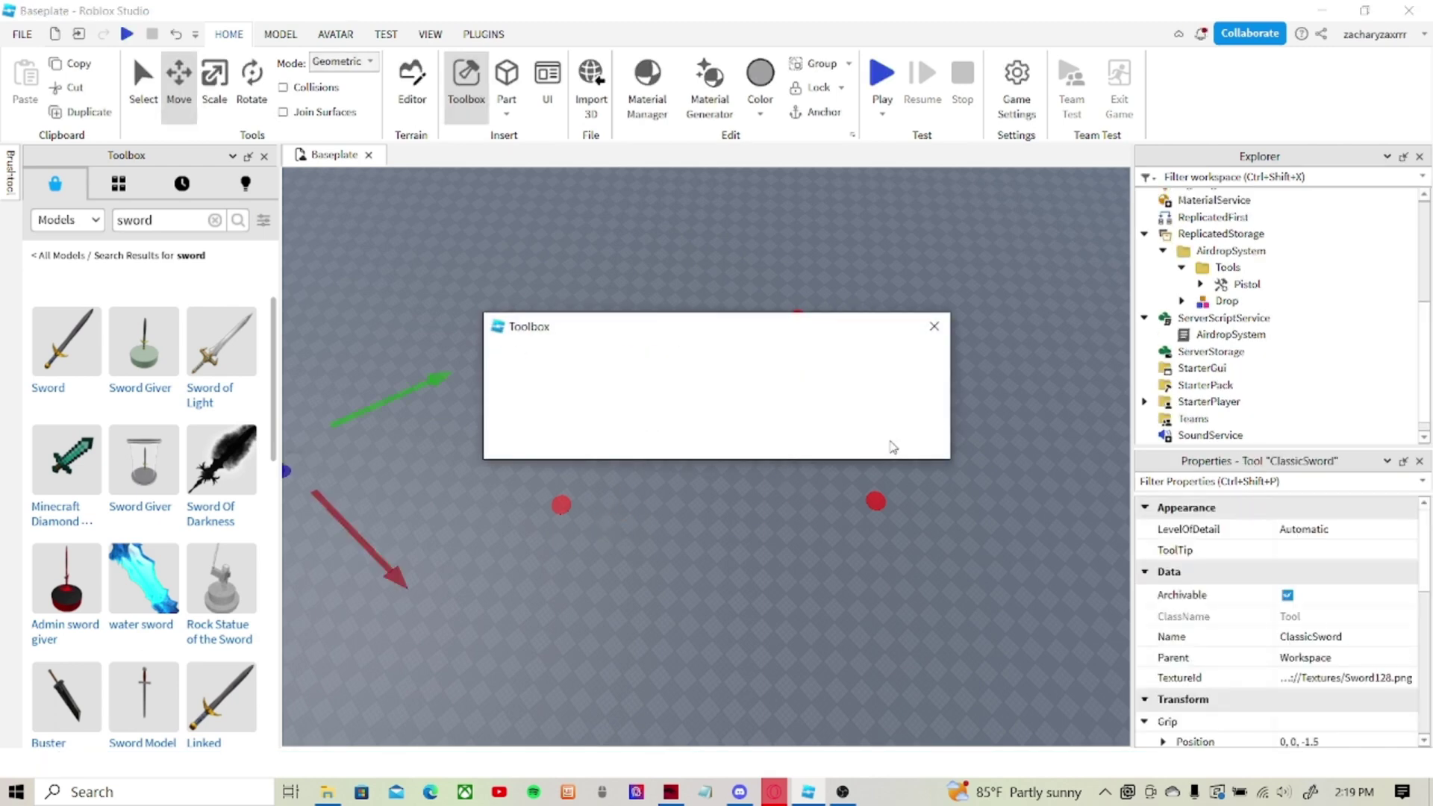
- Move the ClassicSword tool from Workspace into the AirdropSystem's Tools folder in ReplicatedStorage
scroll(1246, 345, "down", 1)
scroll(1240, 354, "up", 5)
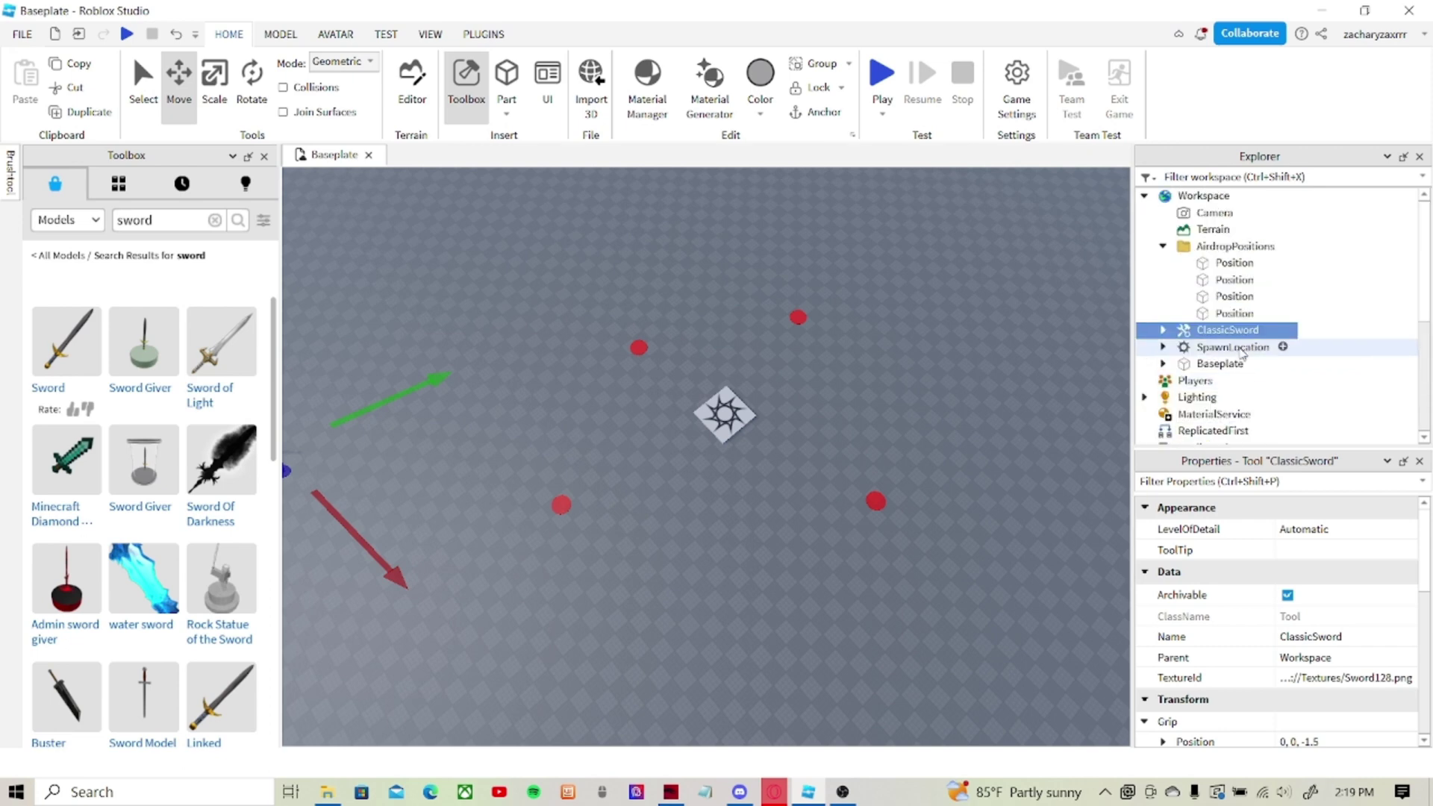
left_click_drag(1224, 329, 1319, 385)
left_click_drag(1226, 389, 1213, 389)
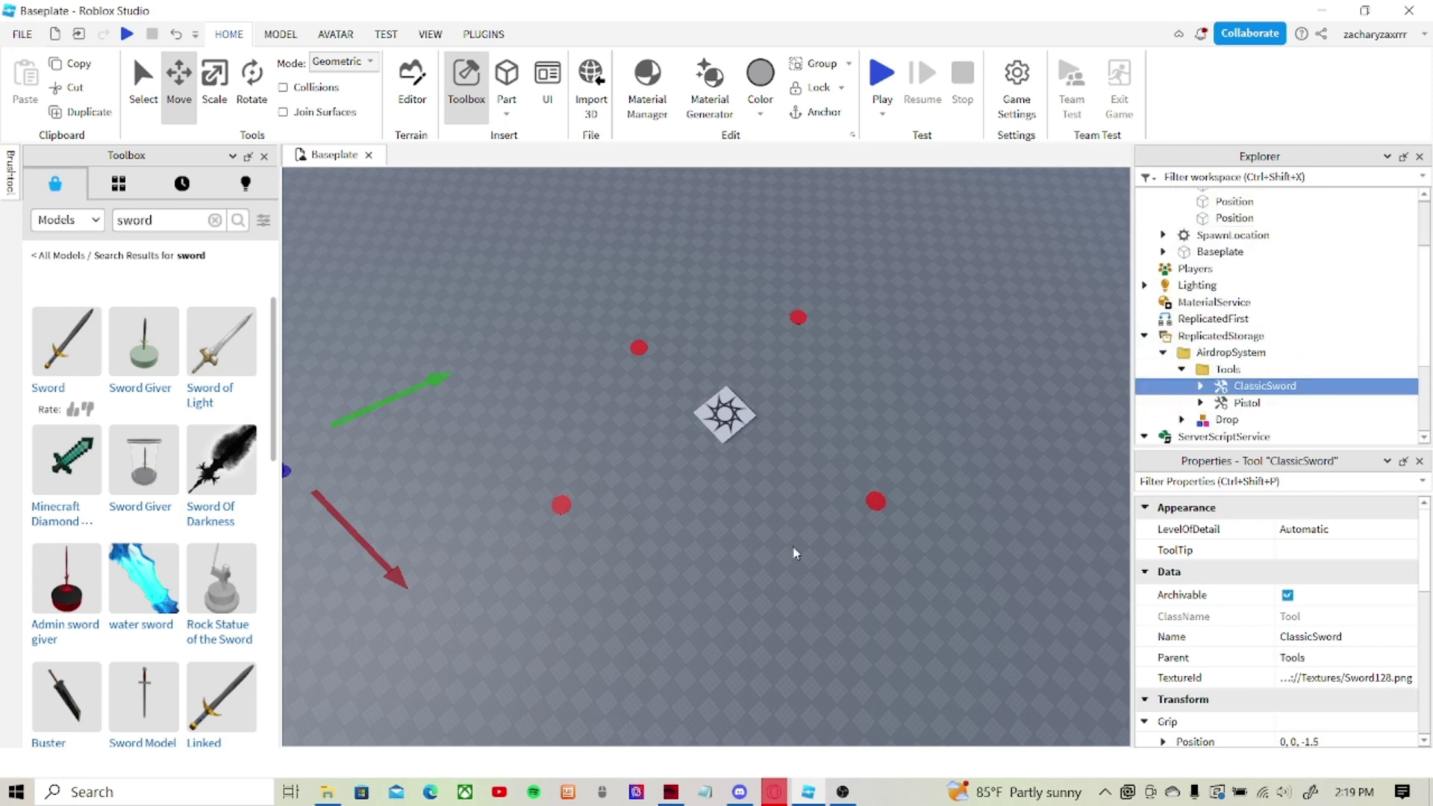
- Insert the Sword Of Darkness model and move it into the AirdropSystem's Tools folder
scroll(238, 492, "down", 3)
scroll(235, 462, "up", 3)
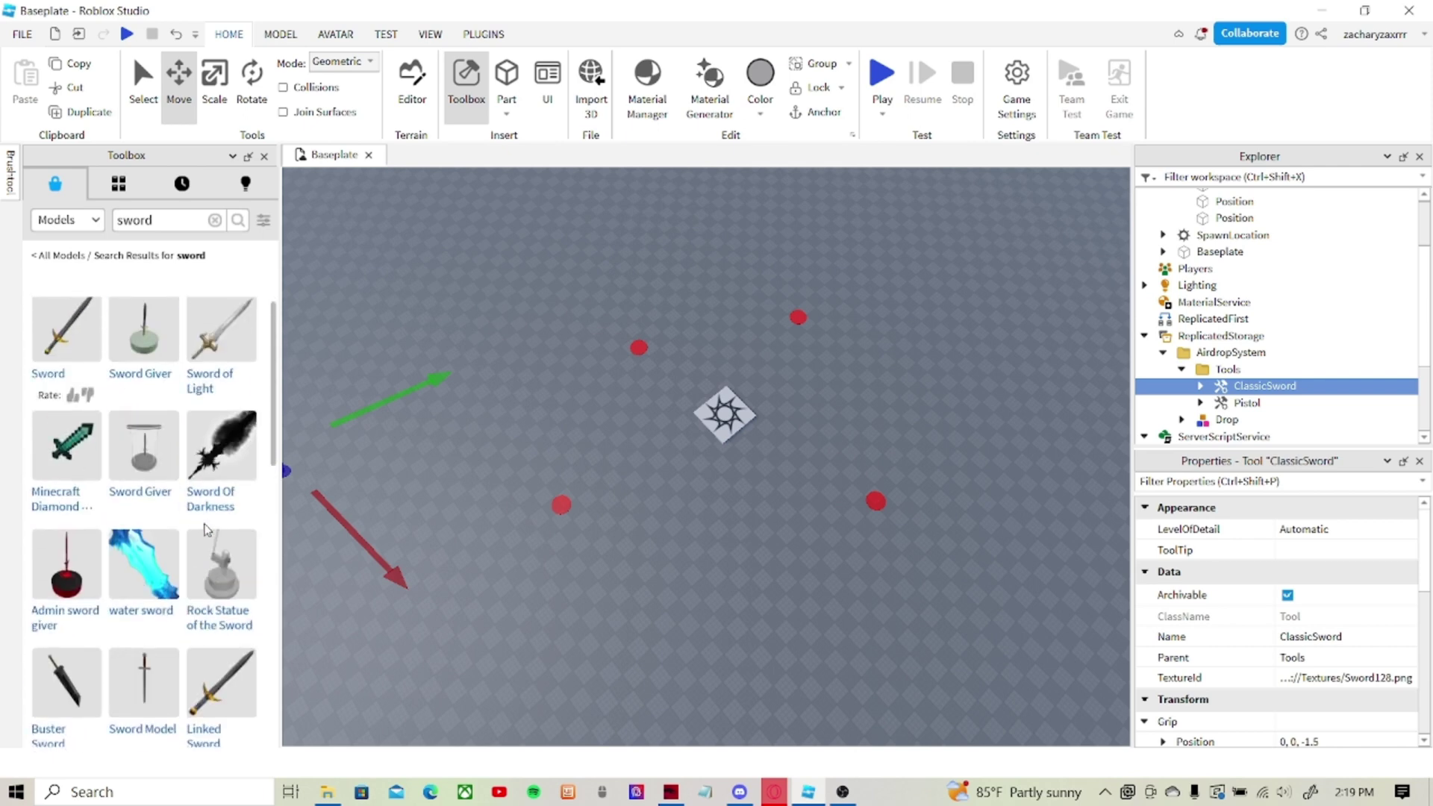
left_click_drag(234, 451, 739, 585)
left_click(905, 437)
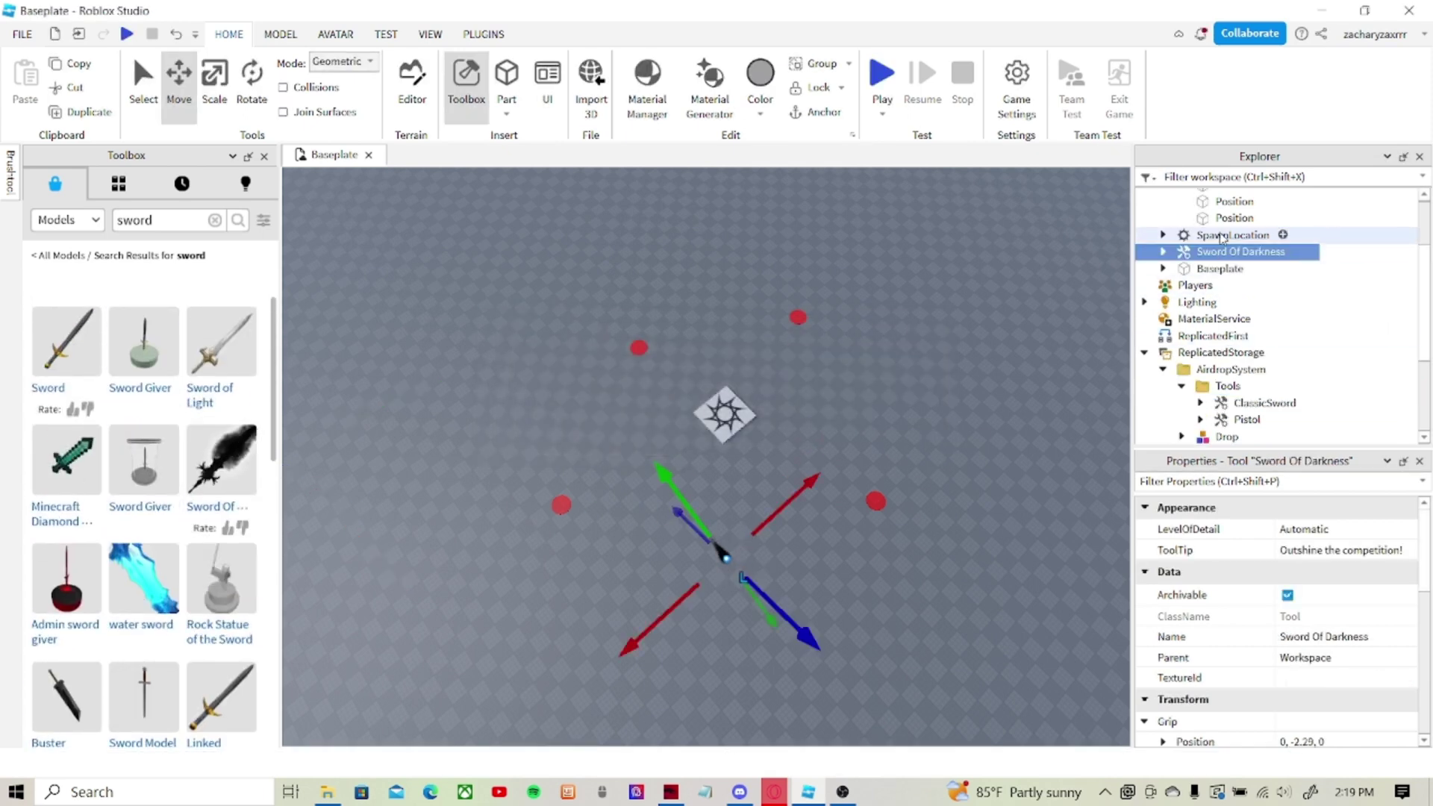
left_click_drag(1224, 252, 1239, 322)
left_click(960, 553)
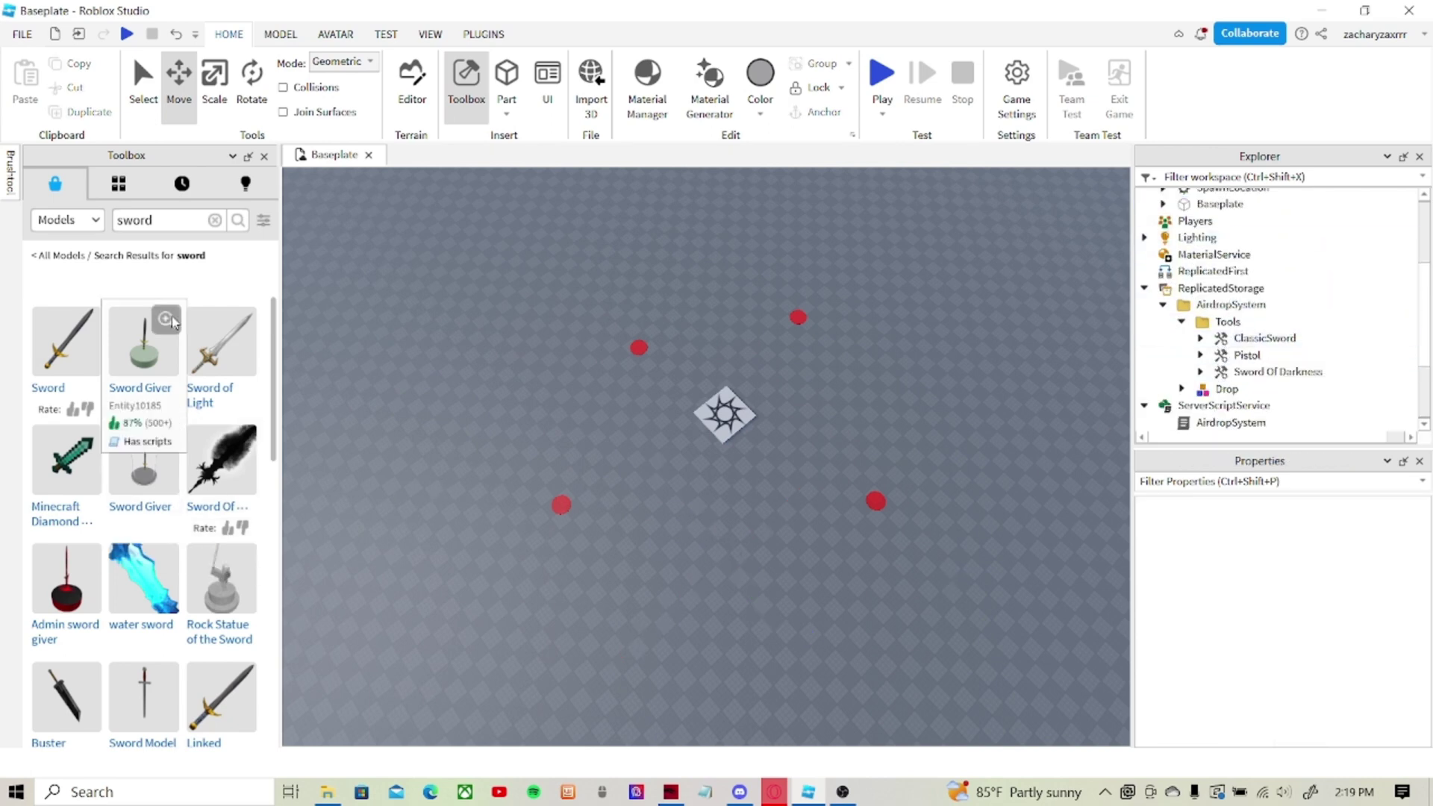
- Insert the Flash Light Tool from the Light category of the model library into the workspace, accepting the script notice
left_click(118, 183)
left_click(49, 193)
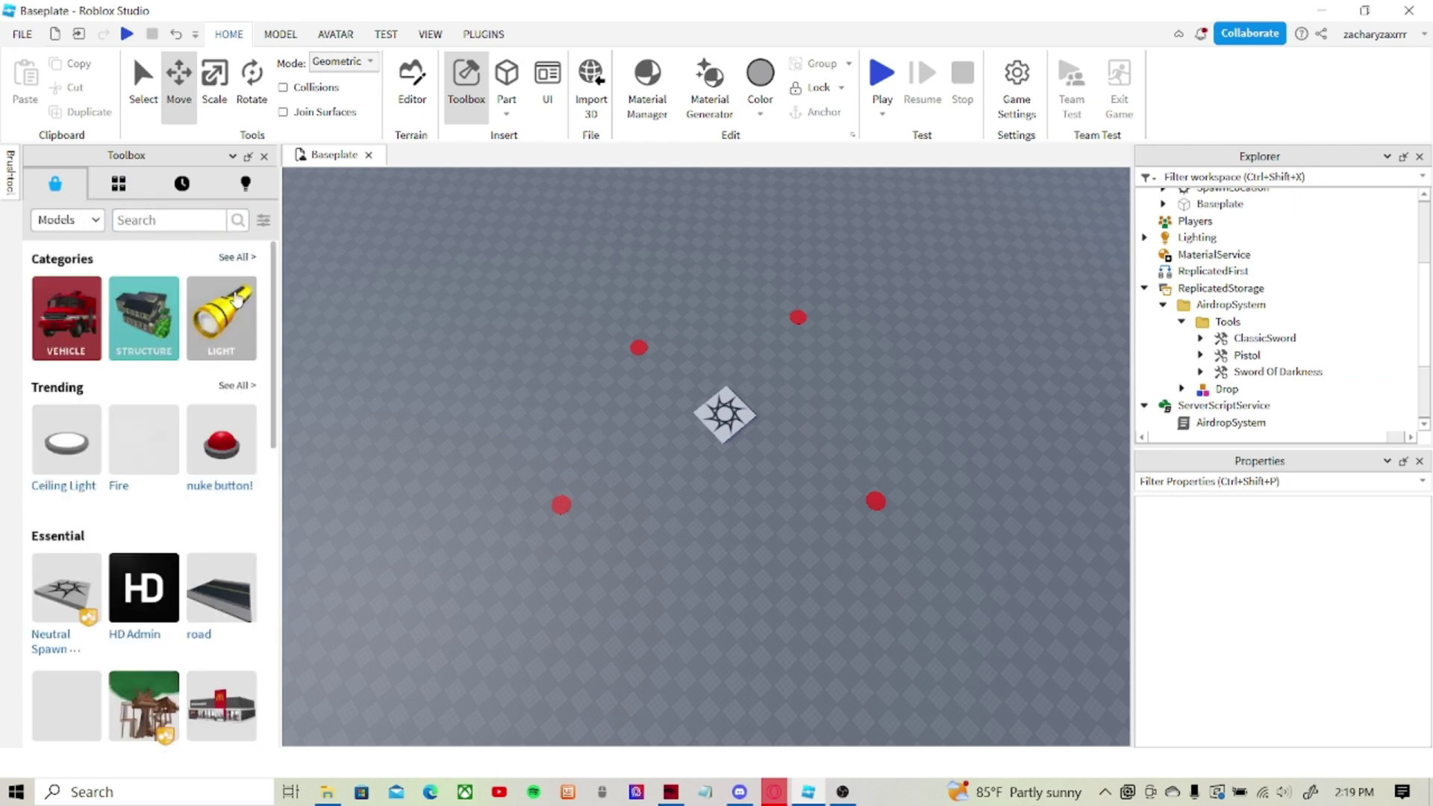
left_click(237, 258)
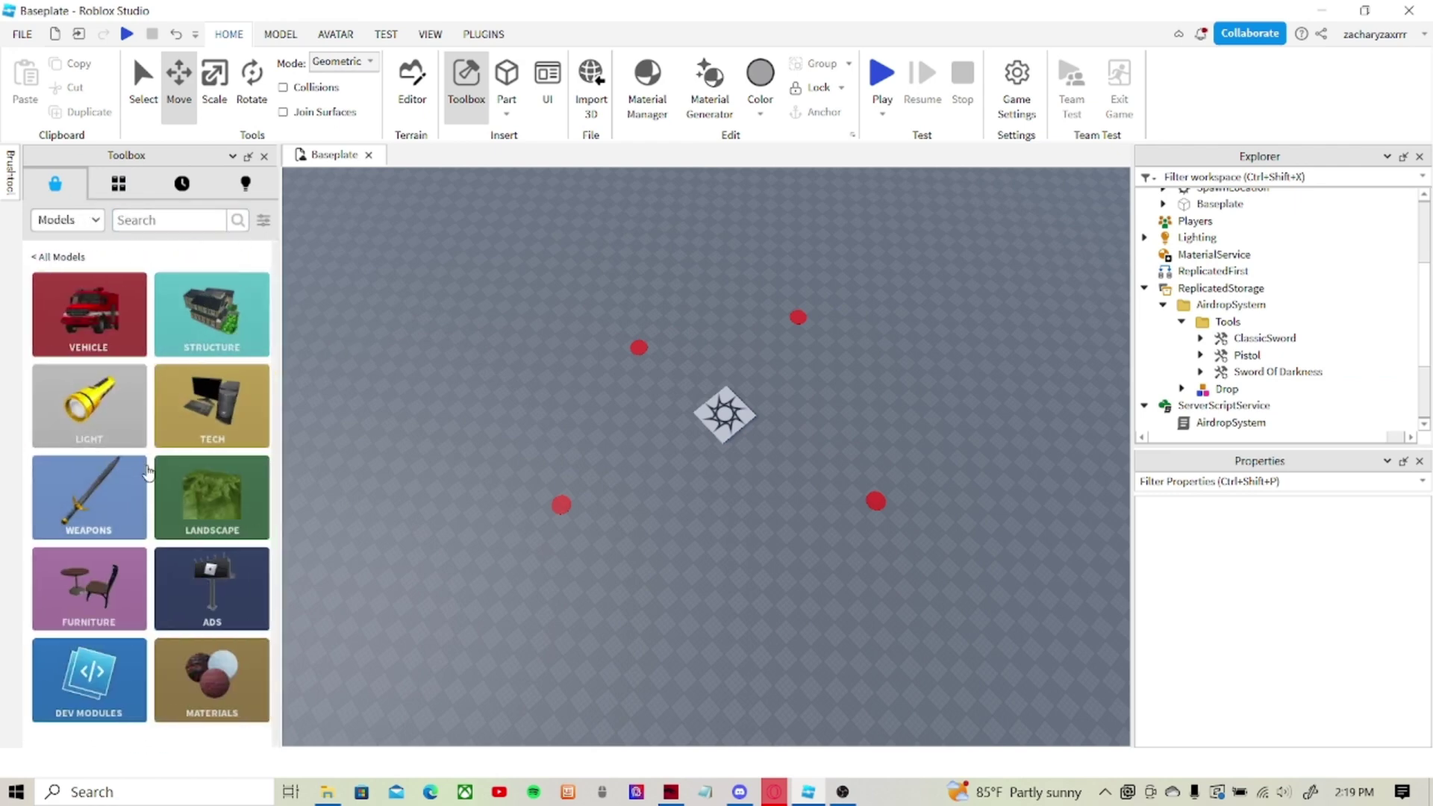
left_click(106, 433)
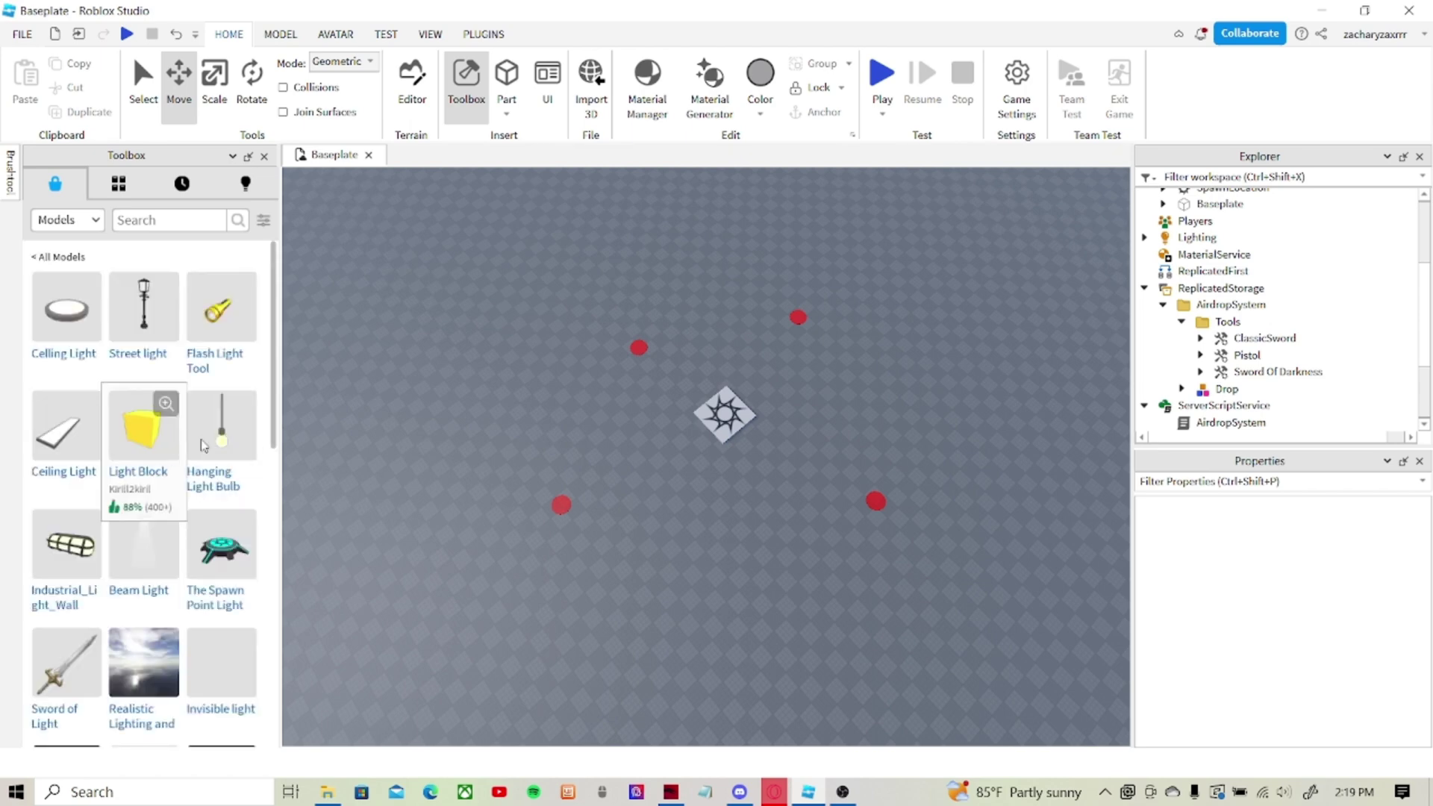
mouse_move(214, 342)
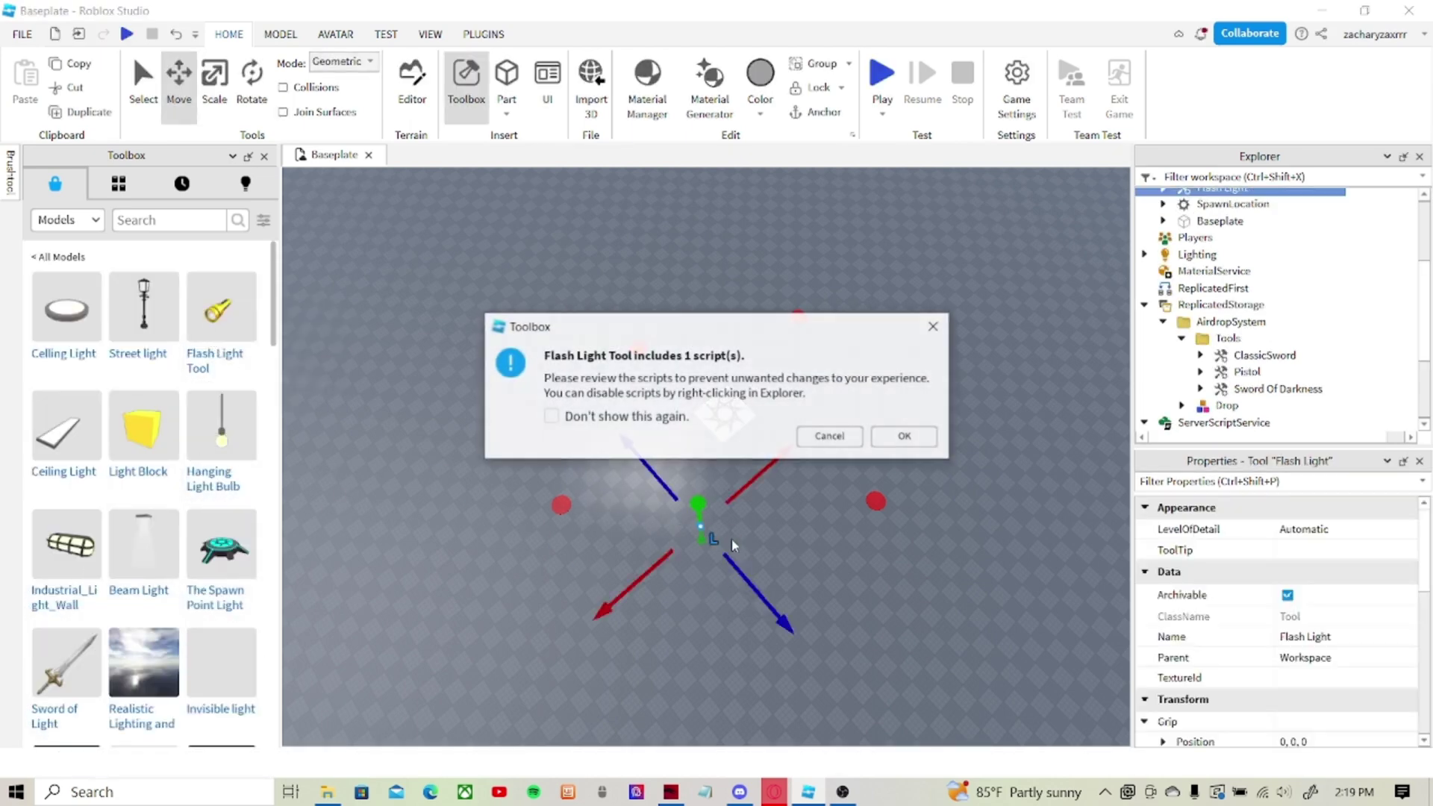
left_click(904, 437)
- Move the Flash Light tool from Workspace into the AirdropSystem's Tools folder in ReplicatedStorage
scroll(1268, 306, "up", 1)
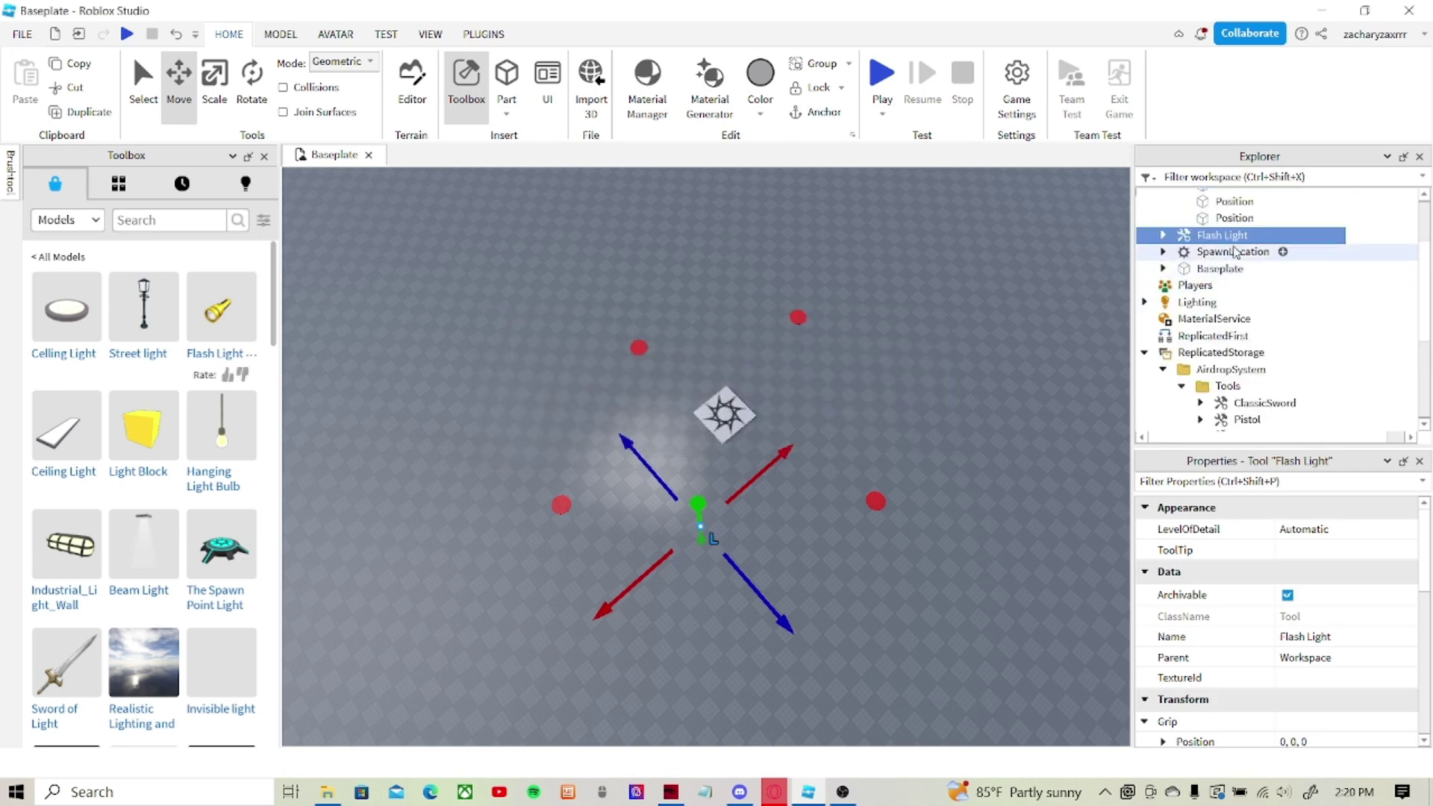
left_click_drag(1224, 234, 1231, 290)
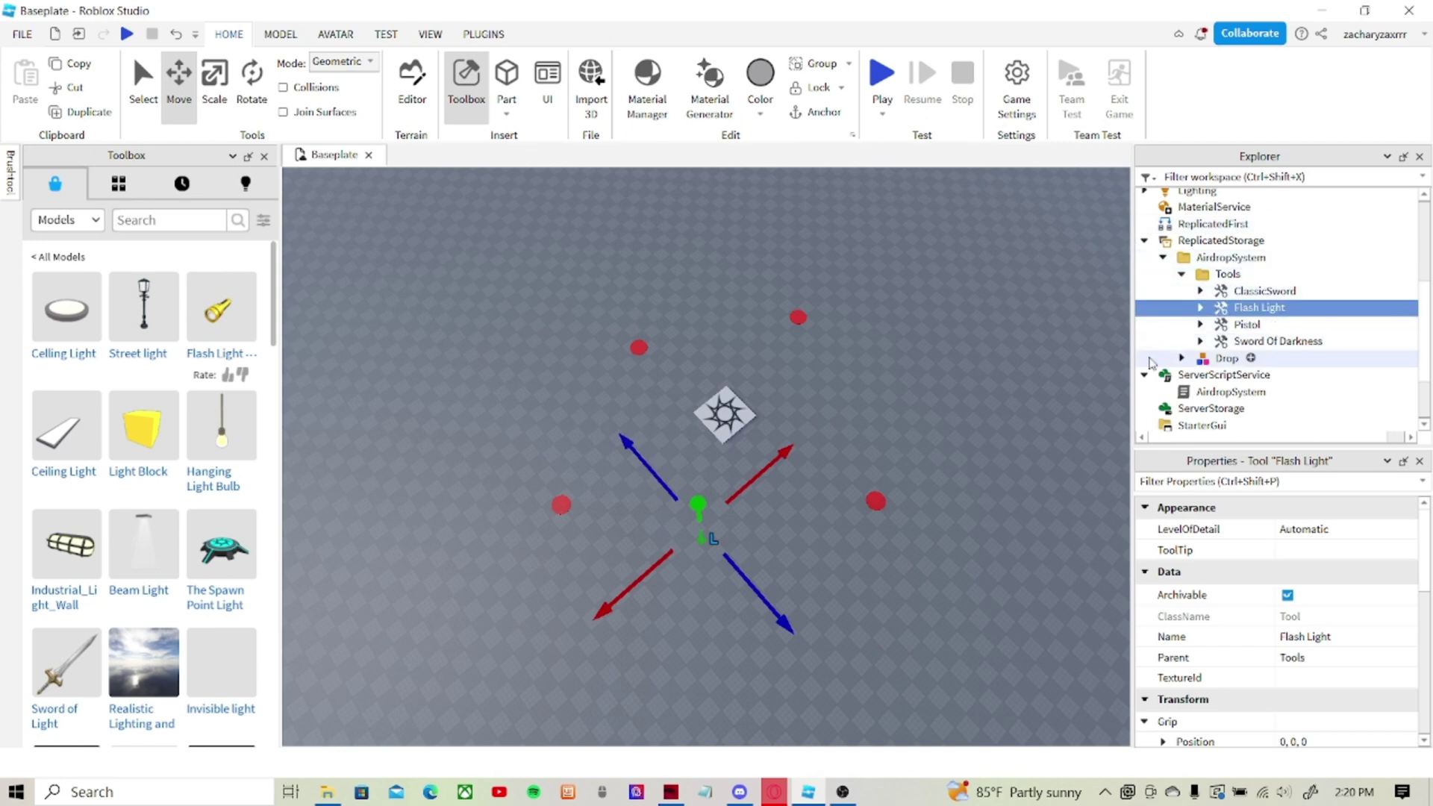
left_click(902, 489)
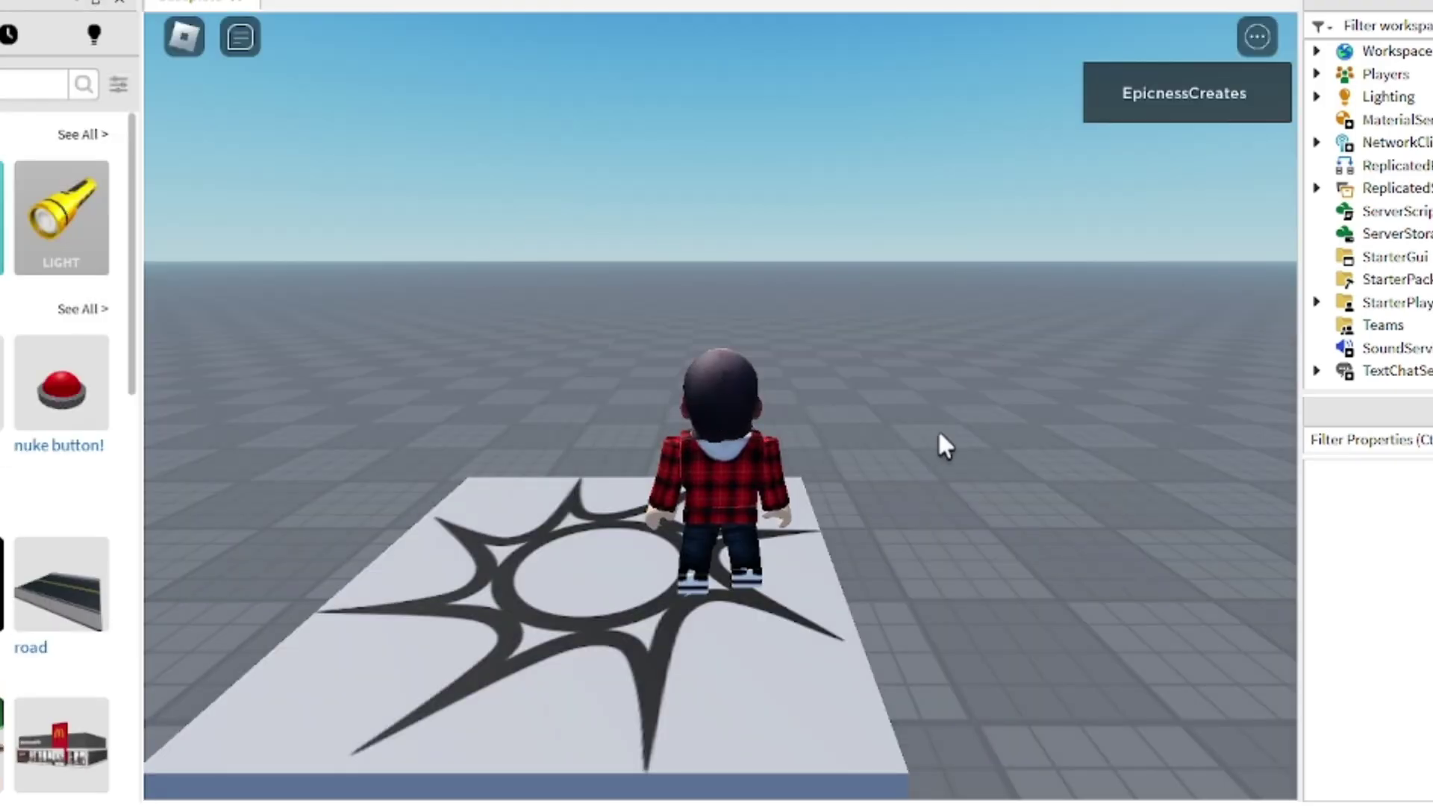
- In the playtest, follow the descending airdrop to its landing spot and open the crate
right_click_drag(938, 431, 939, 437)
key("Tab")
key("s")
scroll(938, 438, "up", 5)
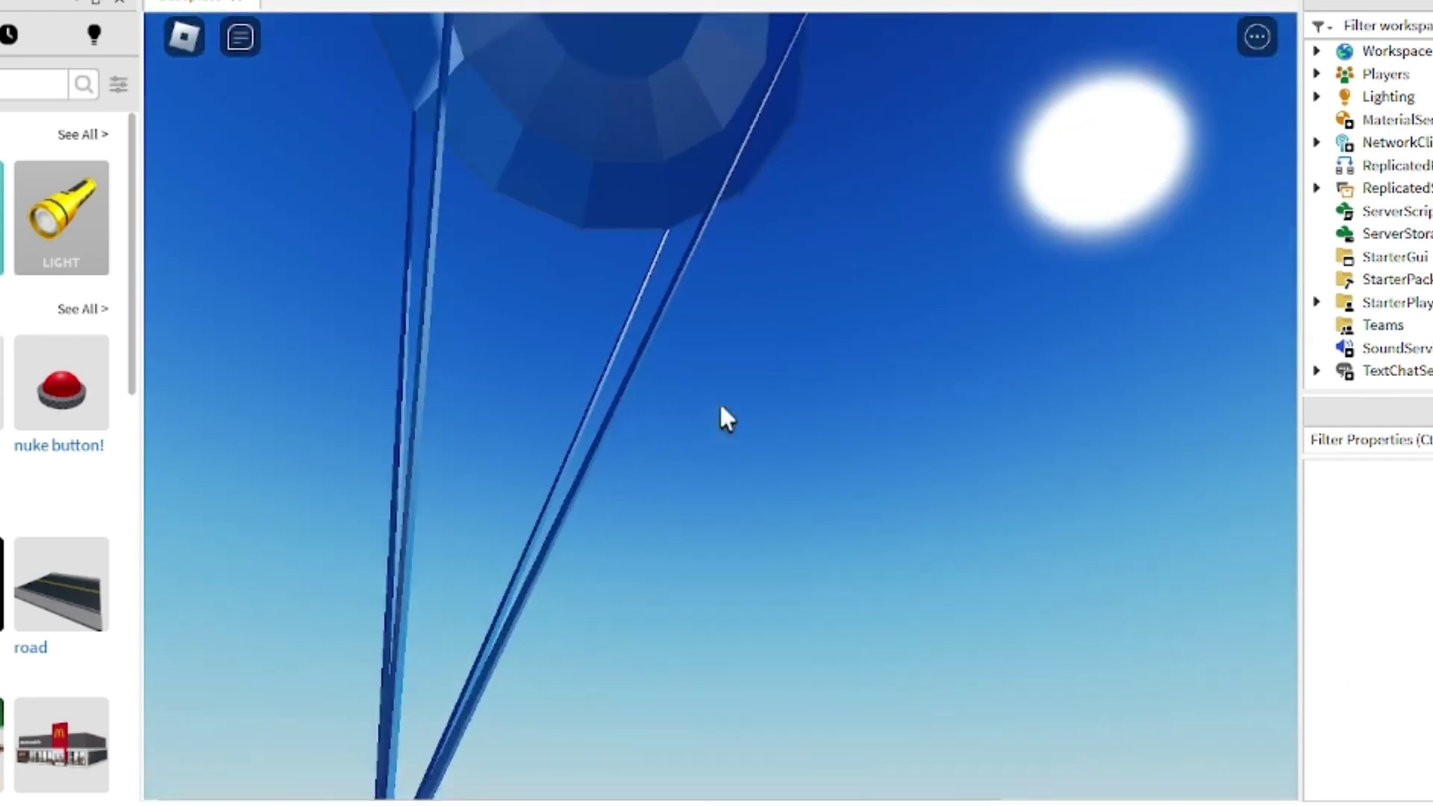
key("e")
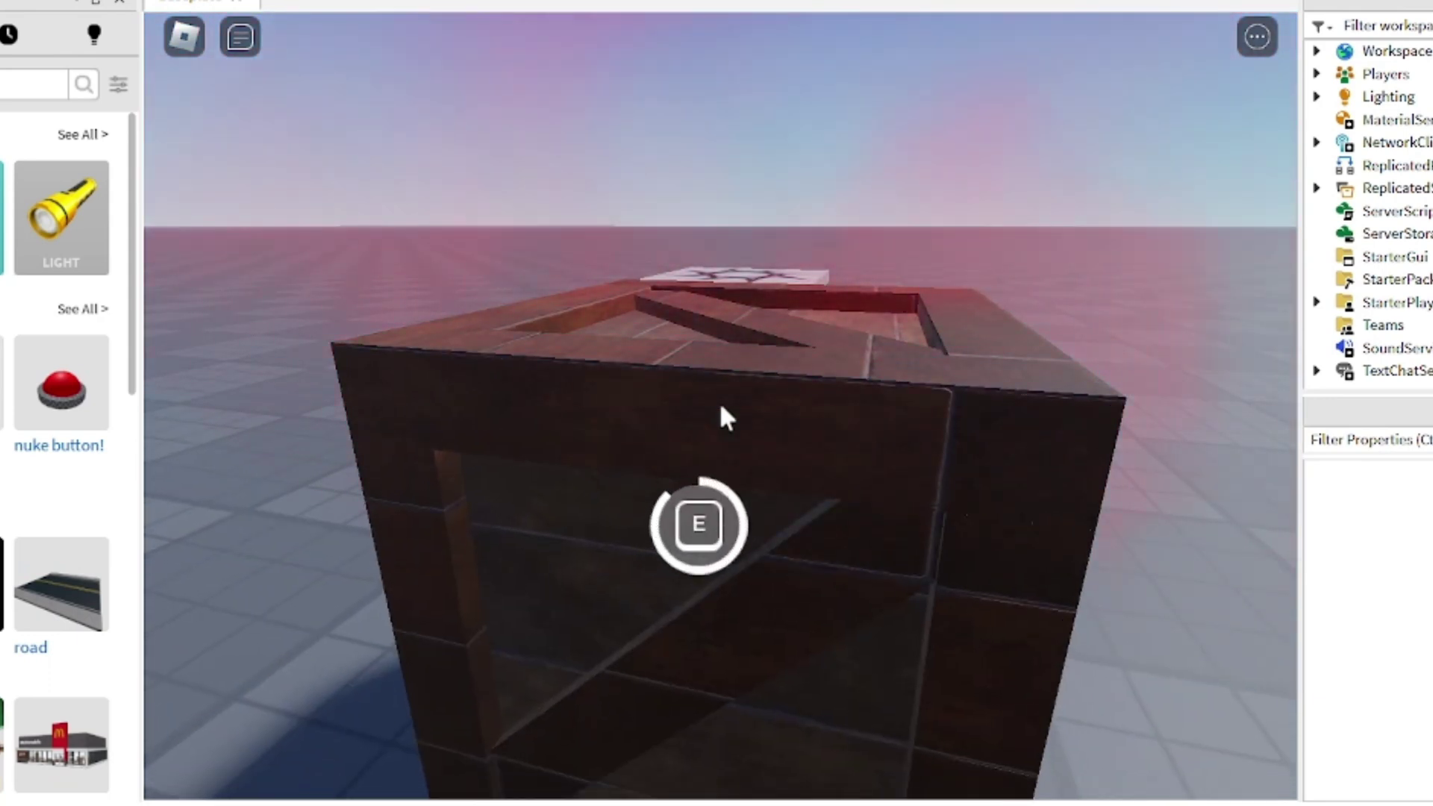
- Equip the pistol from the crate, fire off its full magazine of nine rounds and reload it
key("1")
key("w")
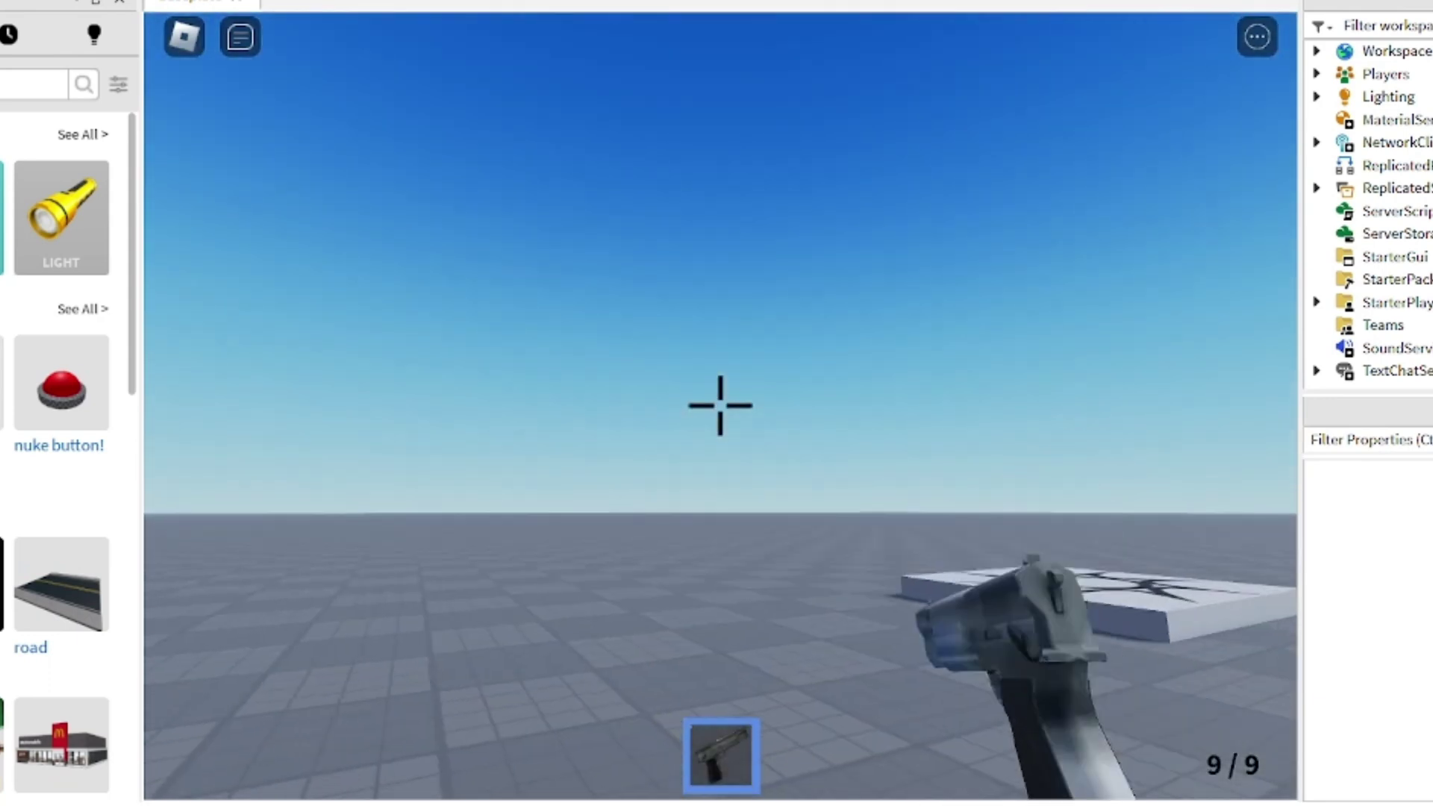
left_click(720, 405)
left_click(720, 405)
left_click(720, 405)
left_click(720, 405)
left_click(720, 405)
left_click(720, 405)
left_click(720, 405)
left_click(719, 405)
left_click(719, 405)
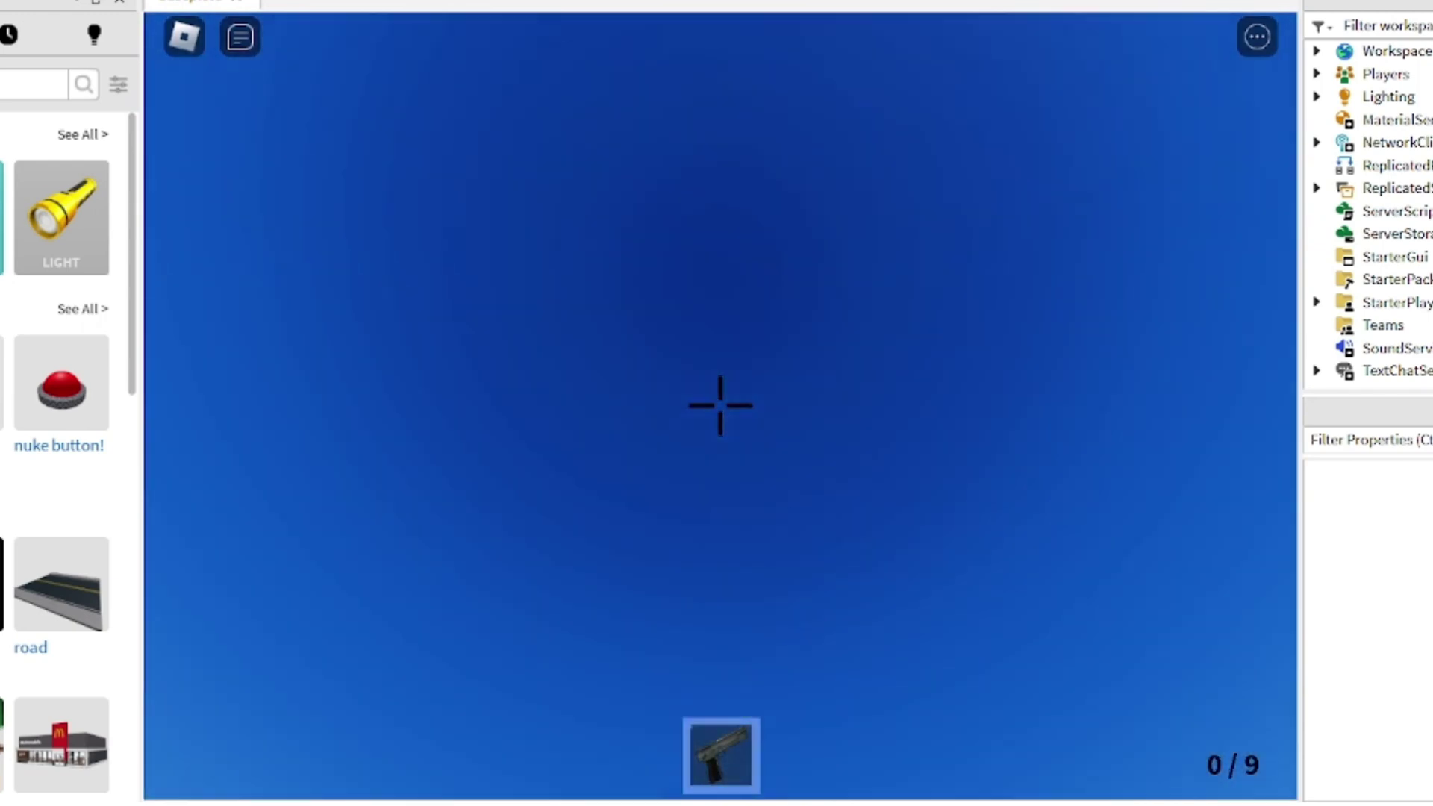
key("r")
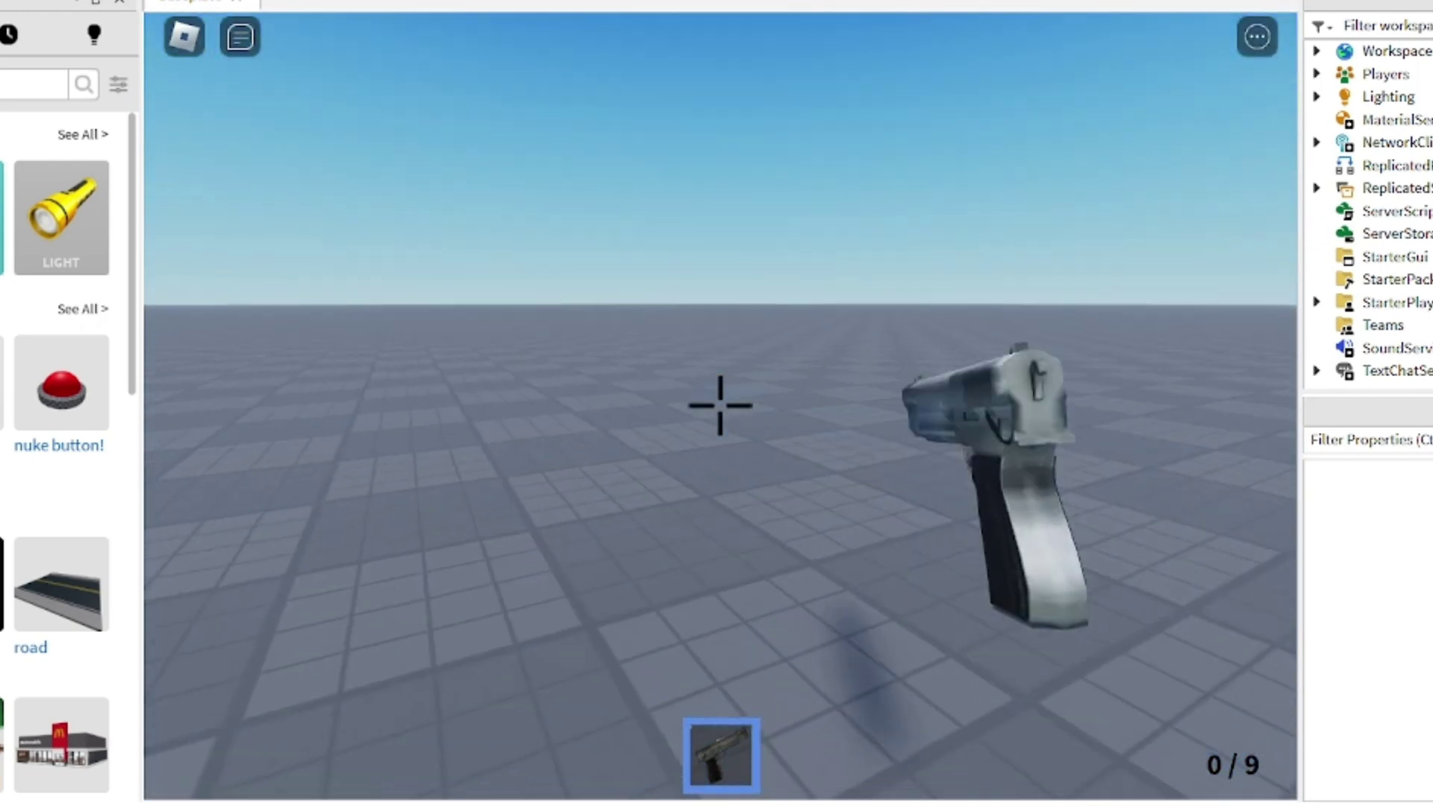
- Test the reloaded pistol by firing into the sky toward the next airdrop, reload once more and put it away
left_click(719, 405)
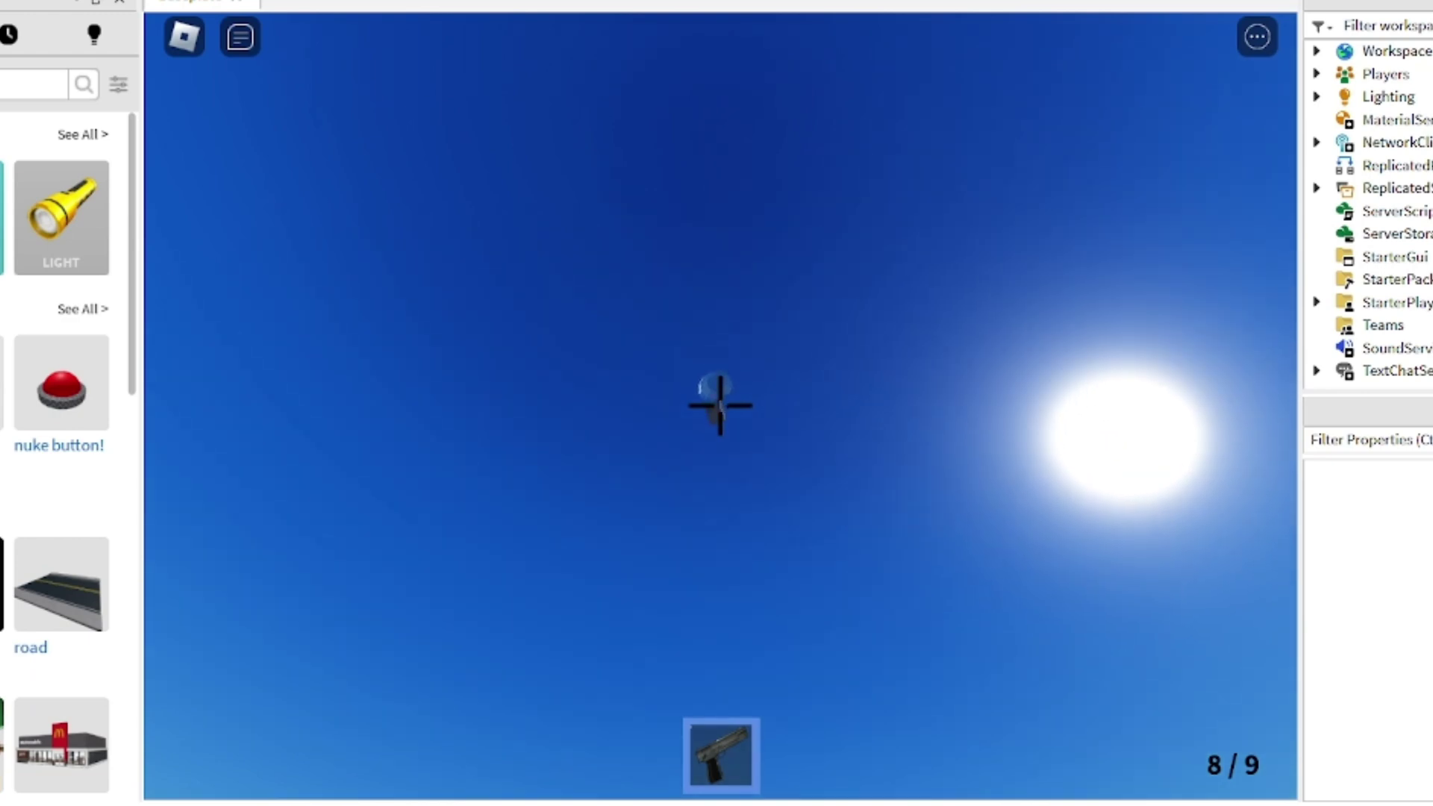
left_click(720, 406)
left_click(719, 405)
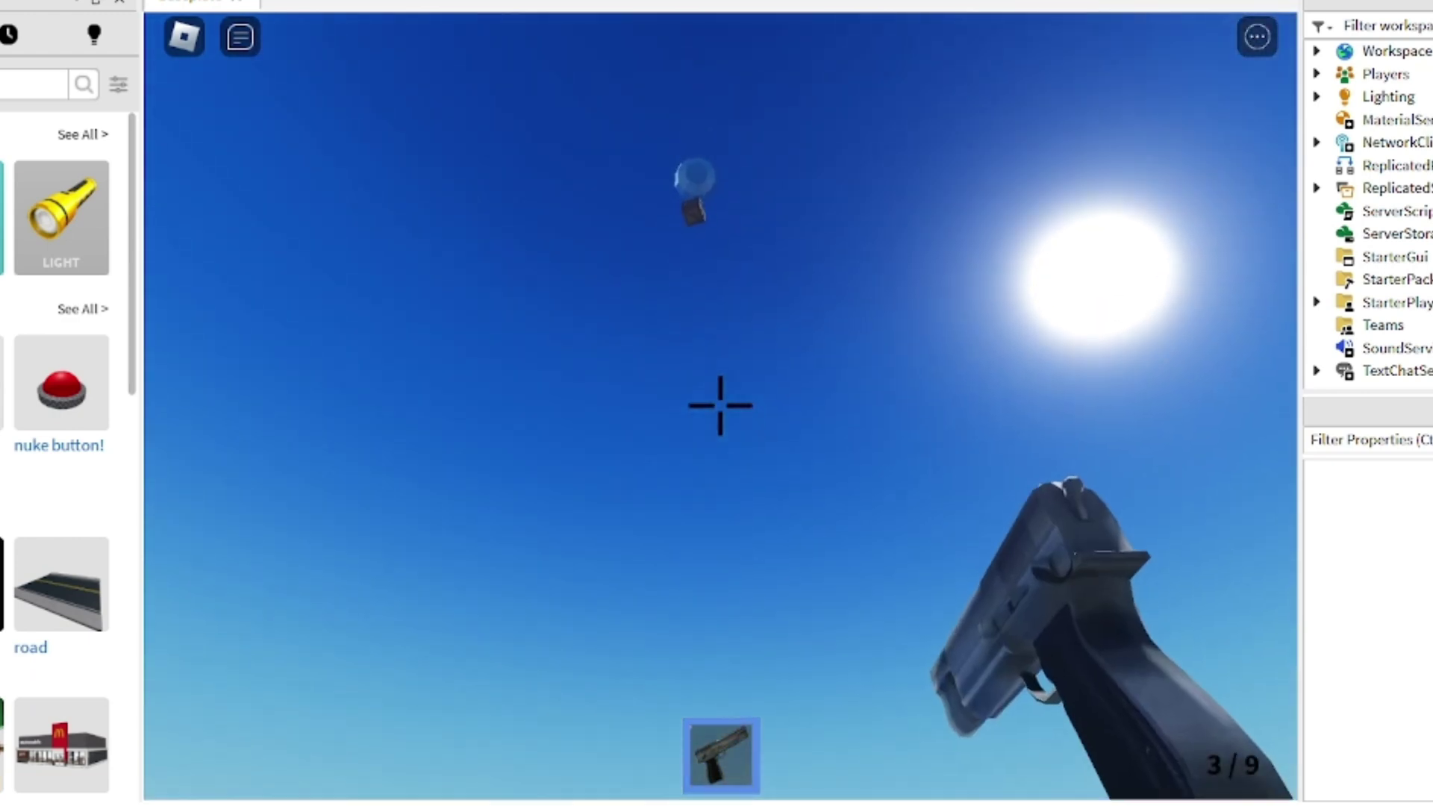
left_click(719, 405)
left_click(719, 405)
left_click(720, 405)
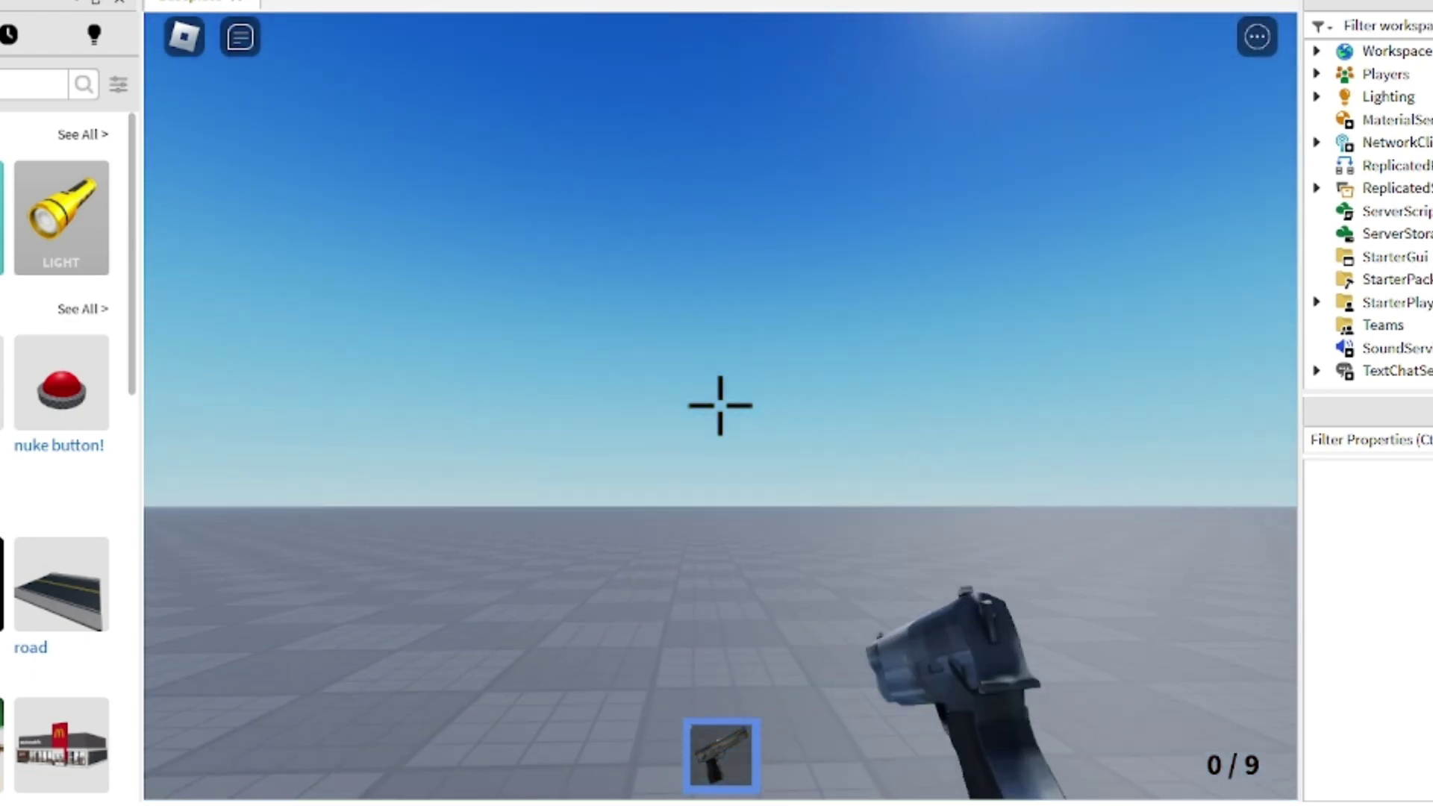
key("r")
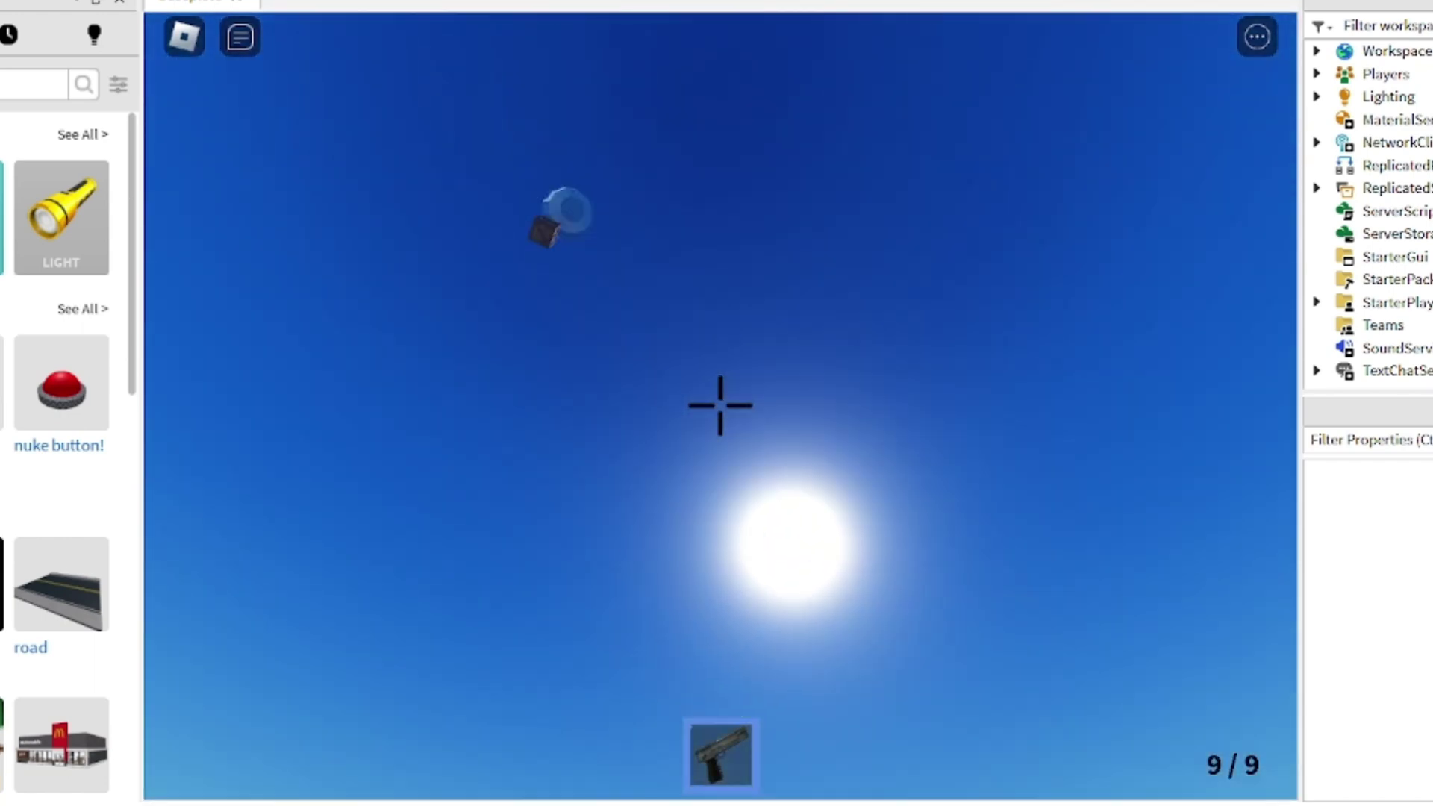
left_click(719, 407)
left_click(719, 407)
key("1")
scroll(719, 403, "down", 1)
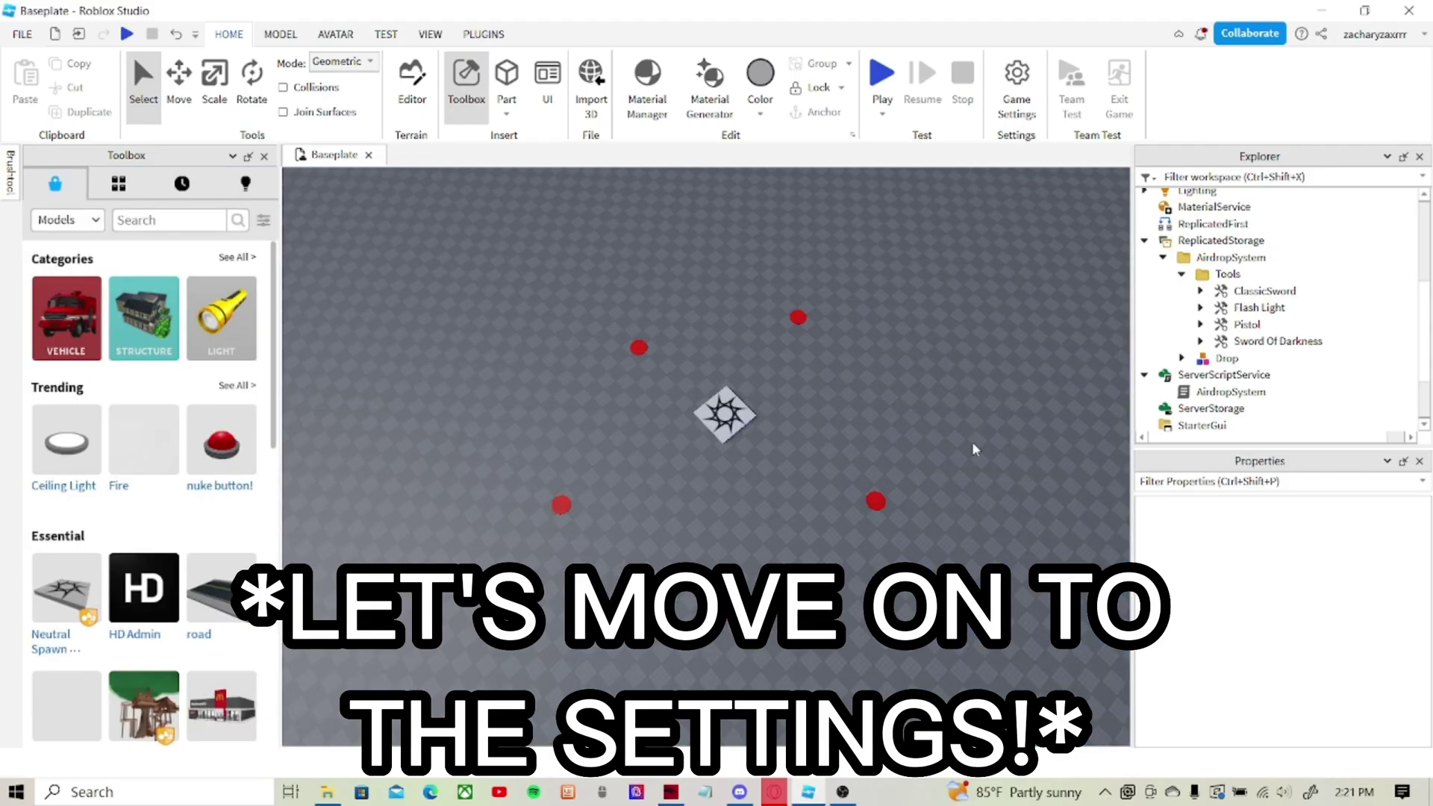
- Collapse the Tools folder, open the AirdropSystem script in ServerScriptService and highlight its DropTime and Cooldown settings
mouse_move(707, 448)
right_mouse_down()
mouse_move(681, 447)
mouse_move(686, 429)
right_mouse_up()
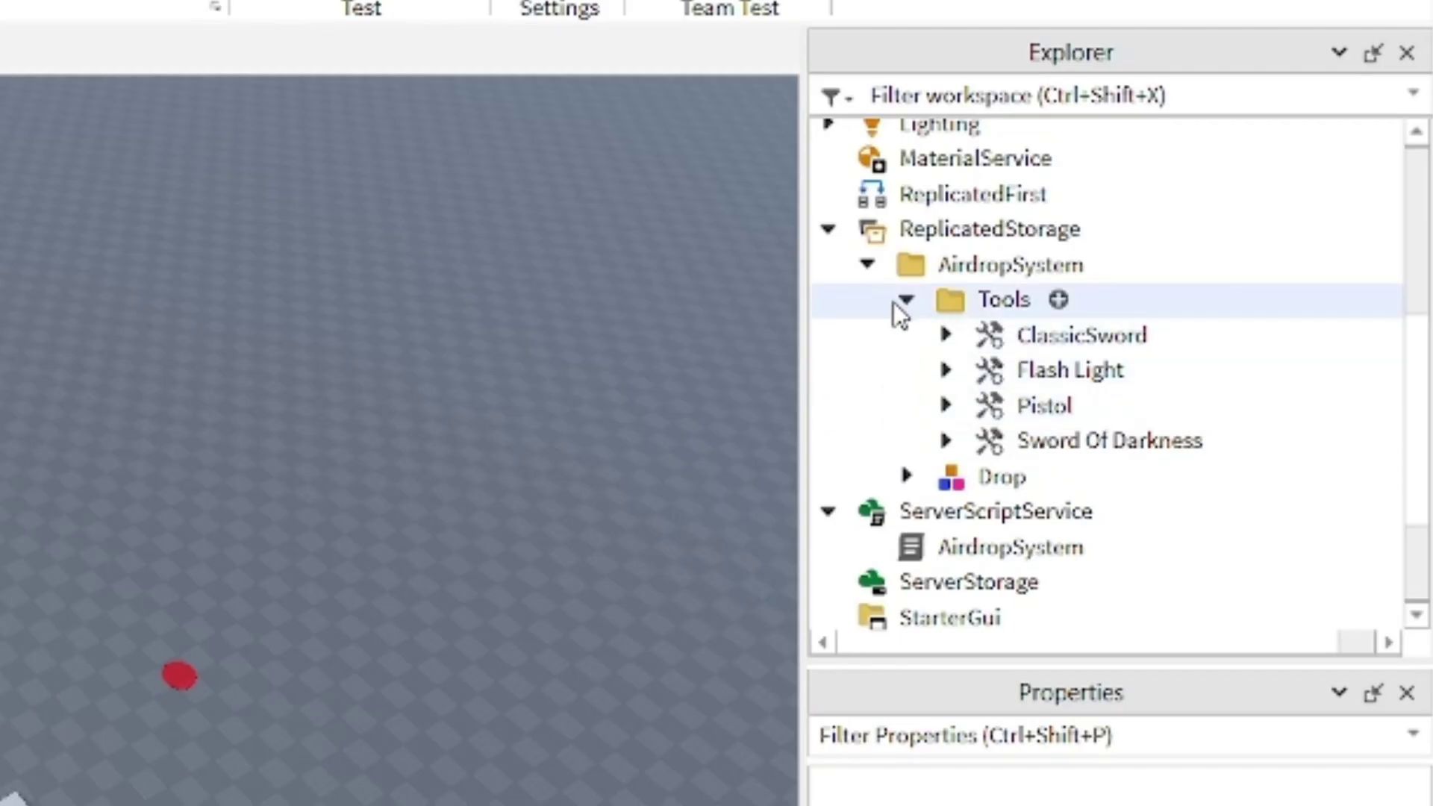
left_click(895, 301)
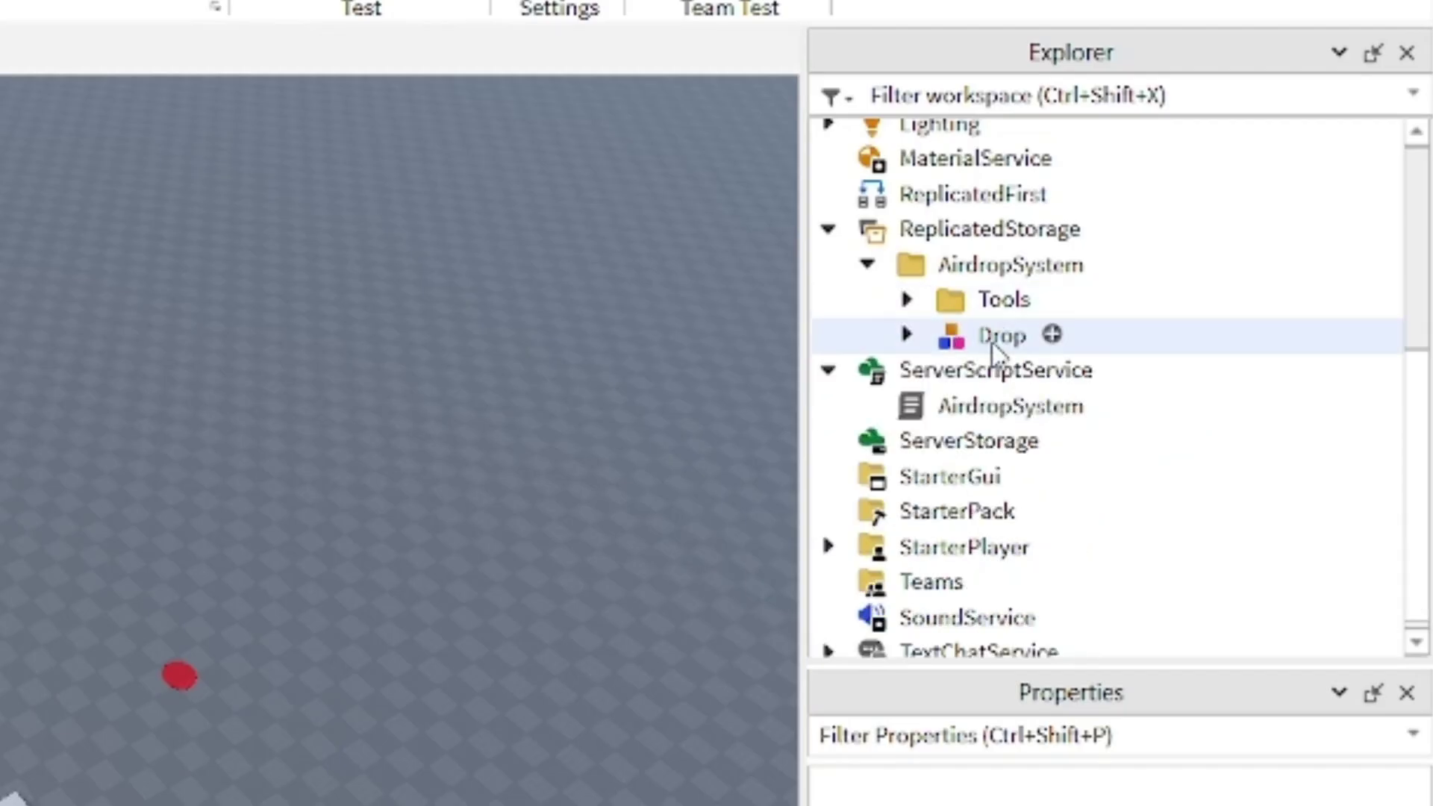
double_click(957, 404)
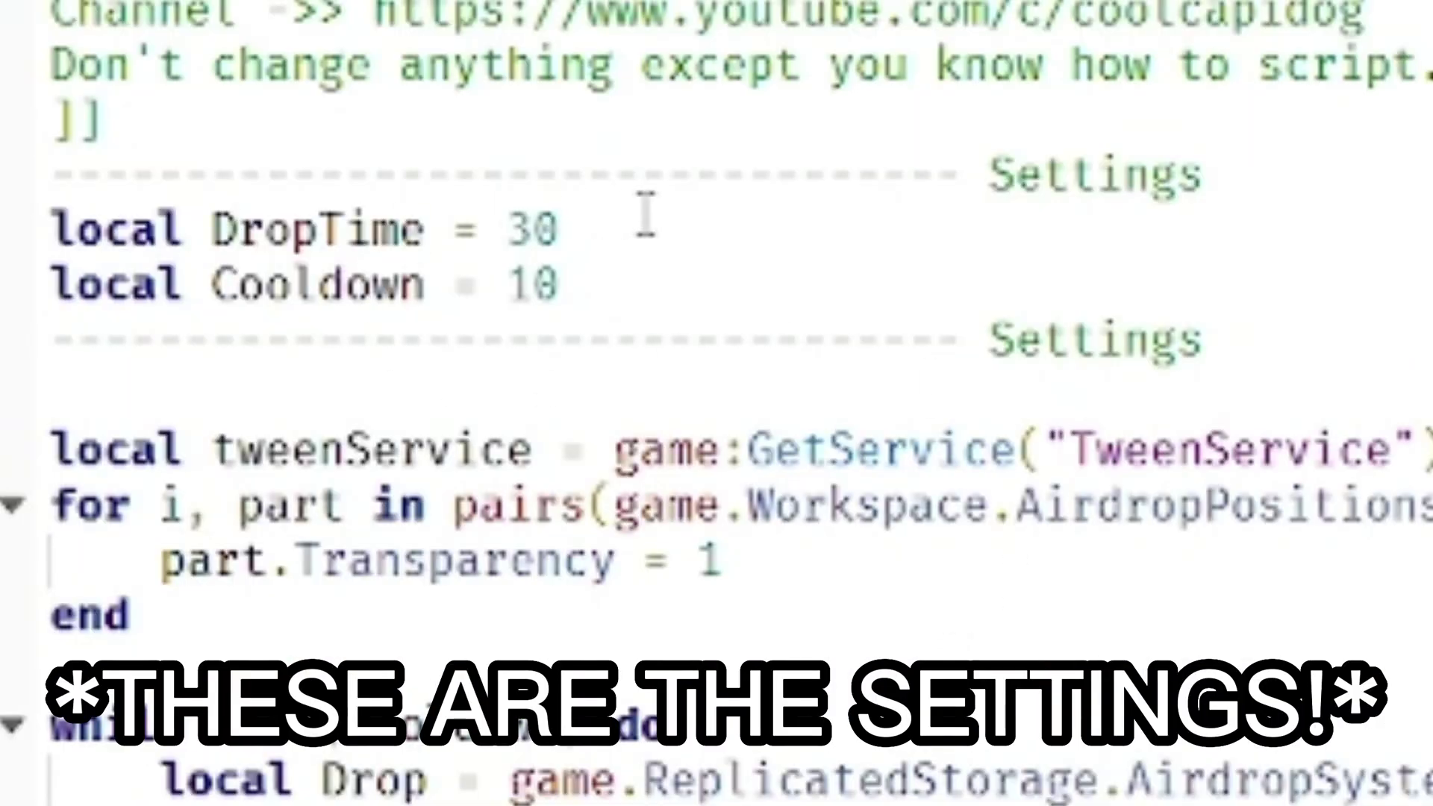
left_click_drag(644, 216, 224, 302)
left_click_drag(74, 202, 631, 280)
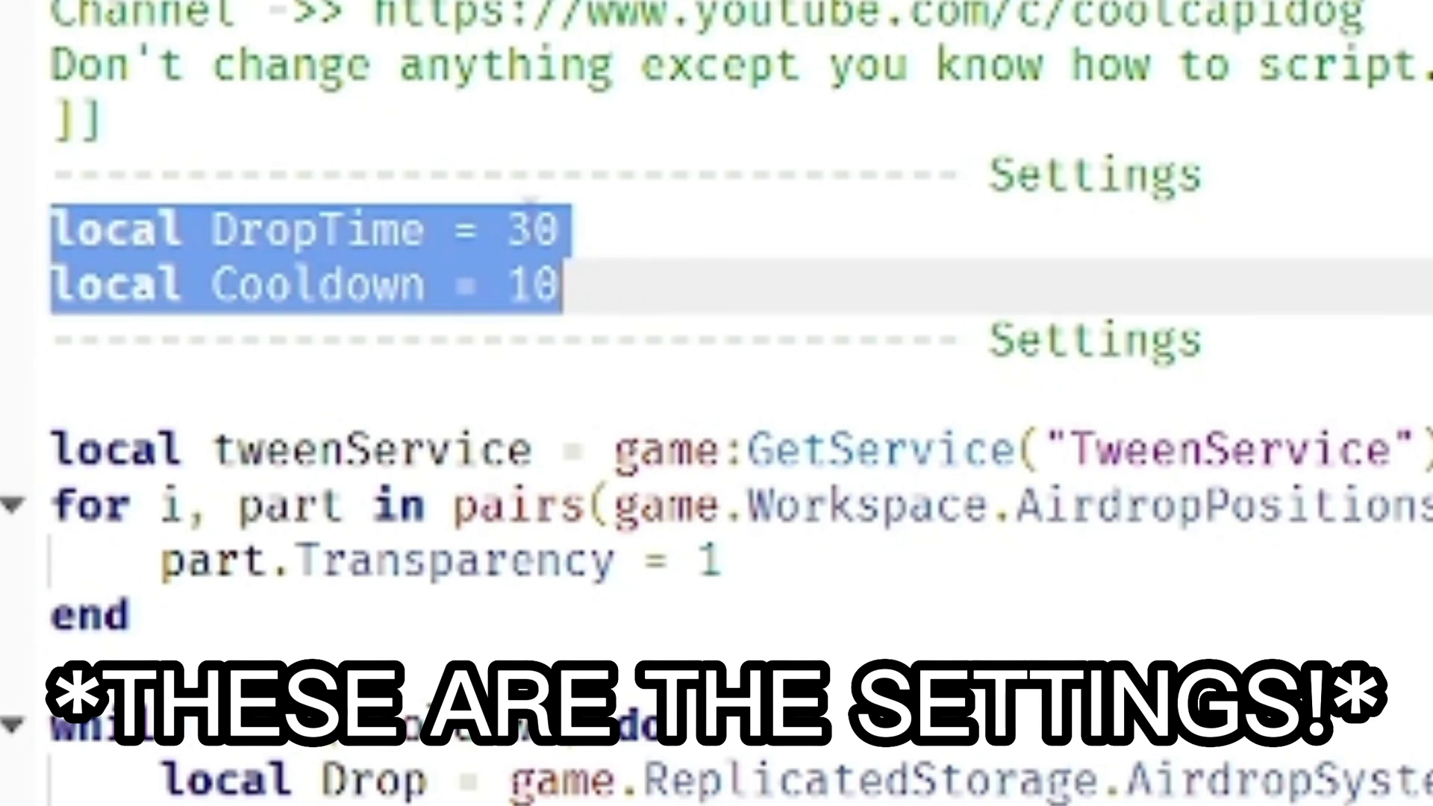
- Set DropTime to 10 in the settings section of the AirdropSystem script
left_click(577, 224)
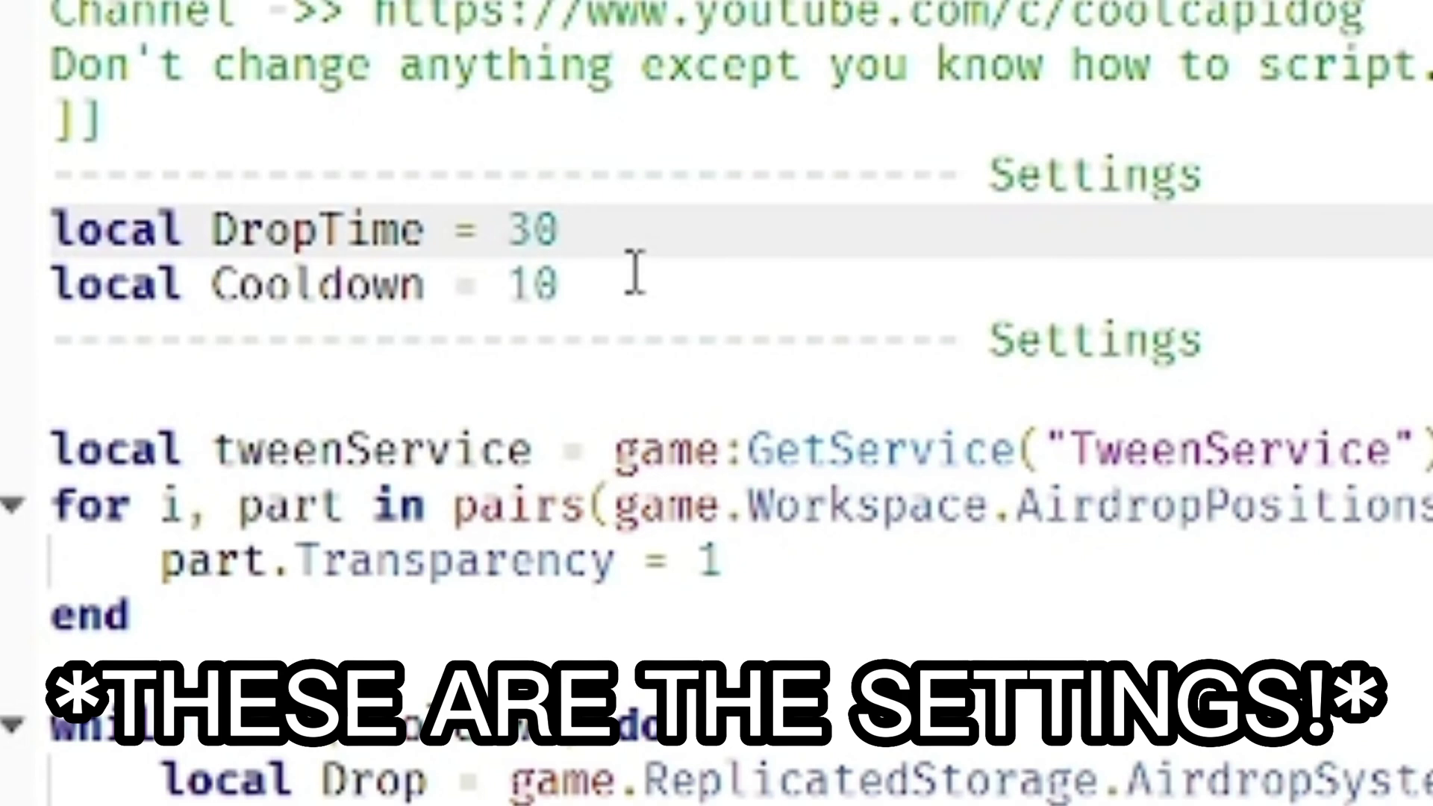
type("10")
left_click(636, 280)
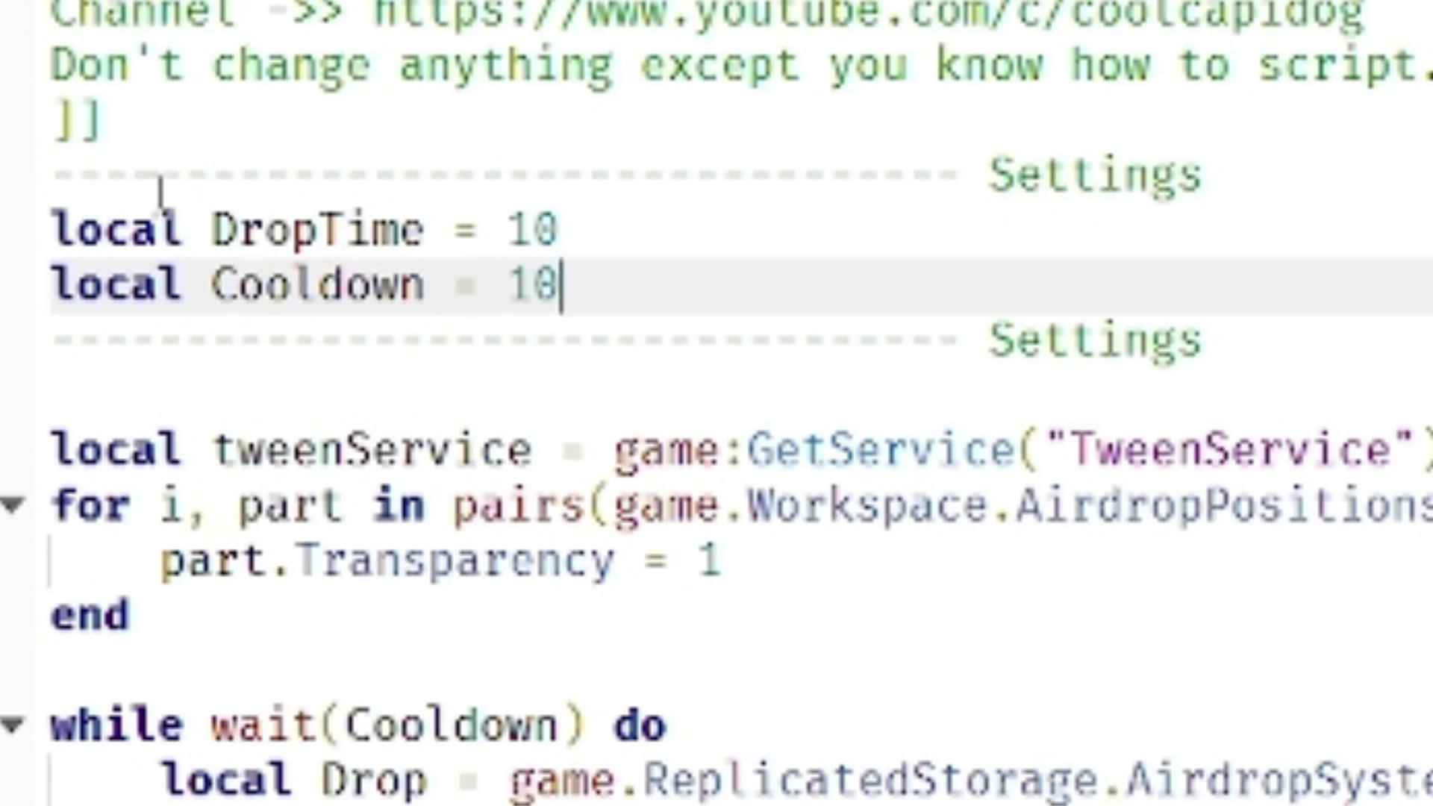
left_click_drag(187, 224, 579, 218)
left_click_drag(579, 288, 116, 283)
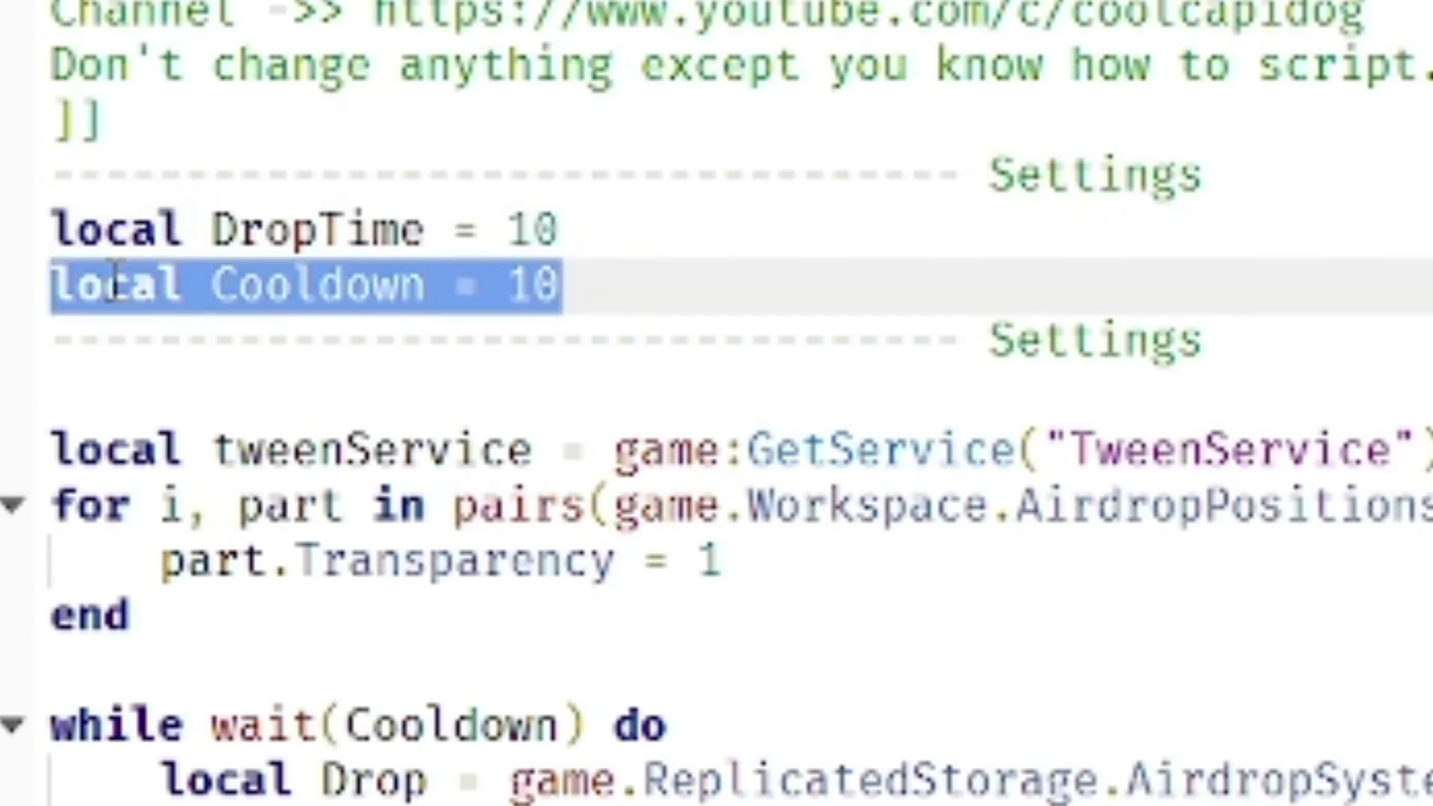
left_click(629, 280)
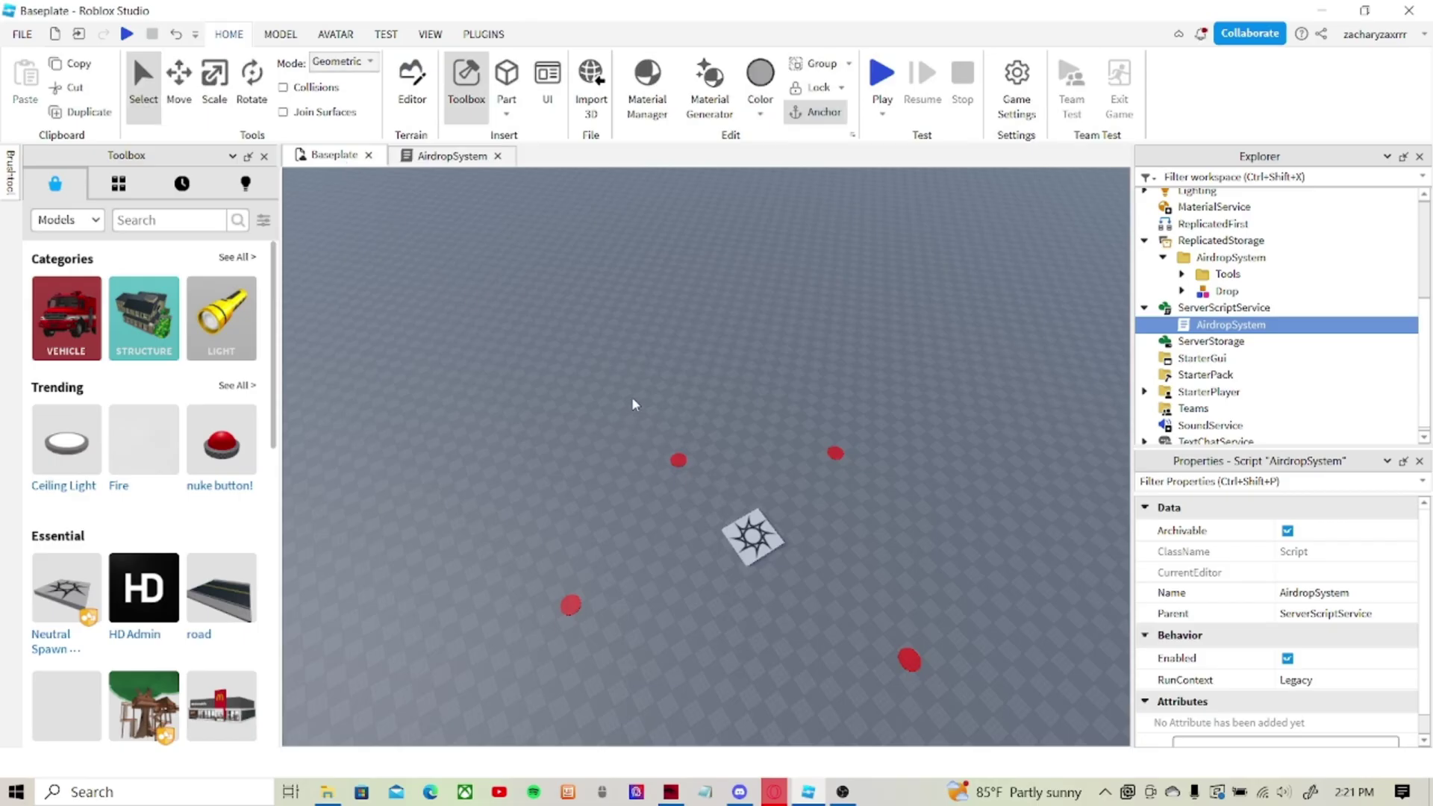
- Playtest the place with the new drop time, watch the airdrop land and open its crate
key("F5")
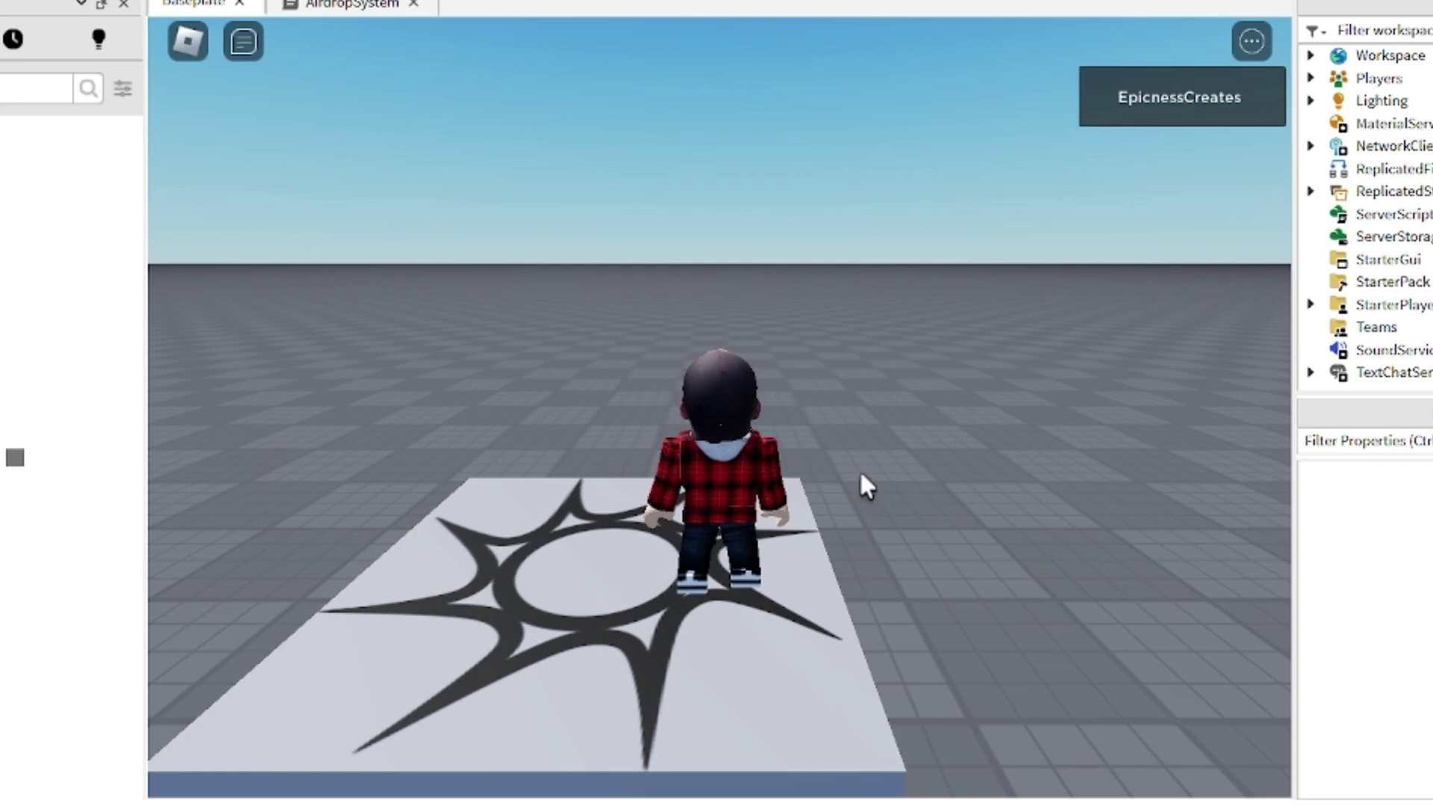
right_click_drag(861, 475, 860, 474)
key("w")
right_click_drag(720, 407, 719, 407)
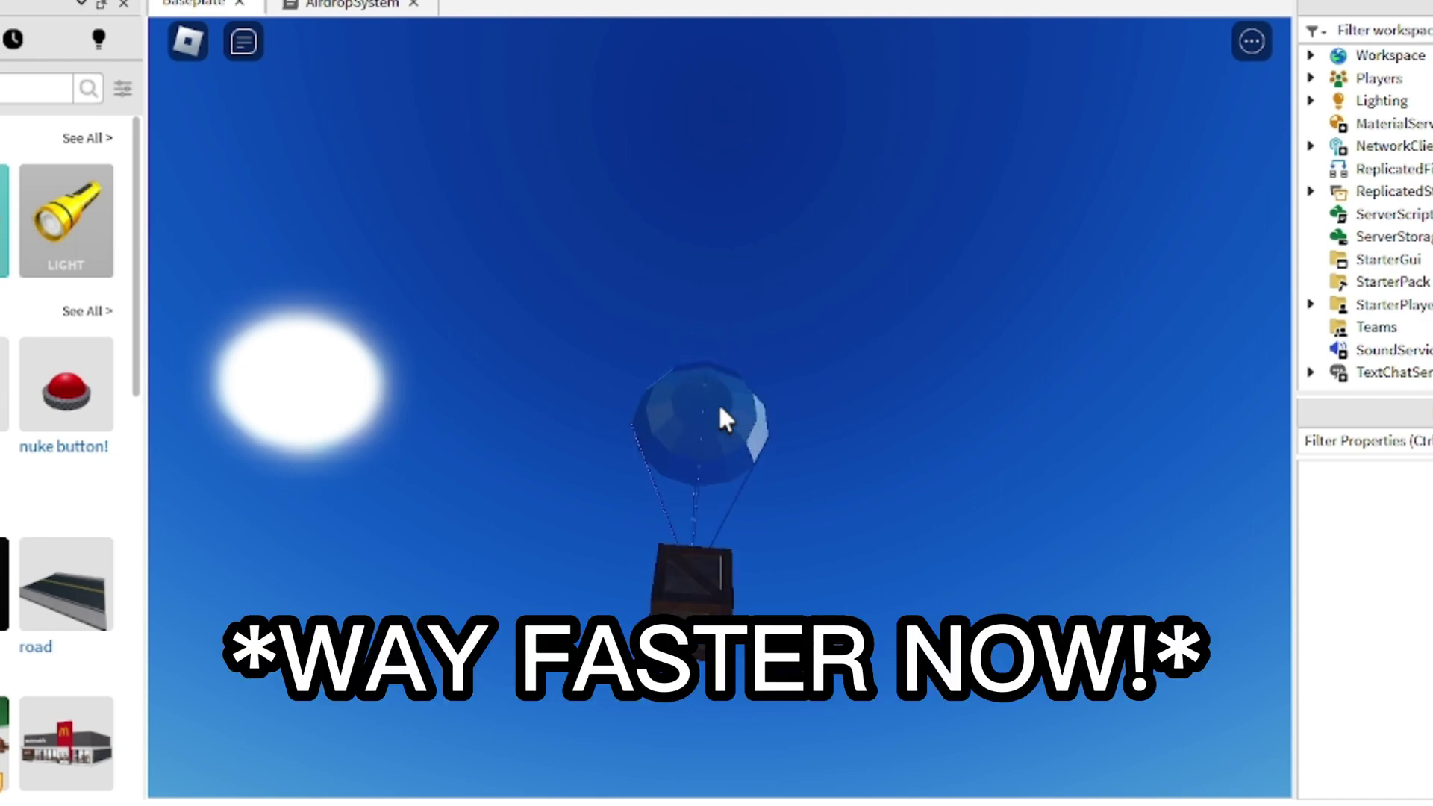
right_click_drag(718, 401, 719, 403)
key("w")
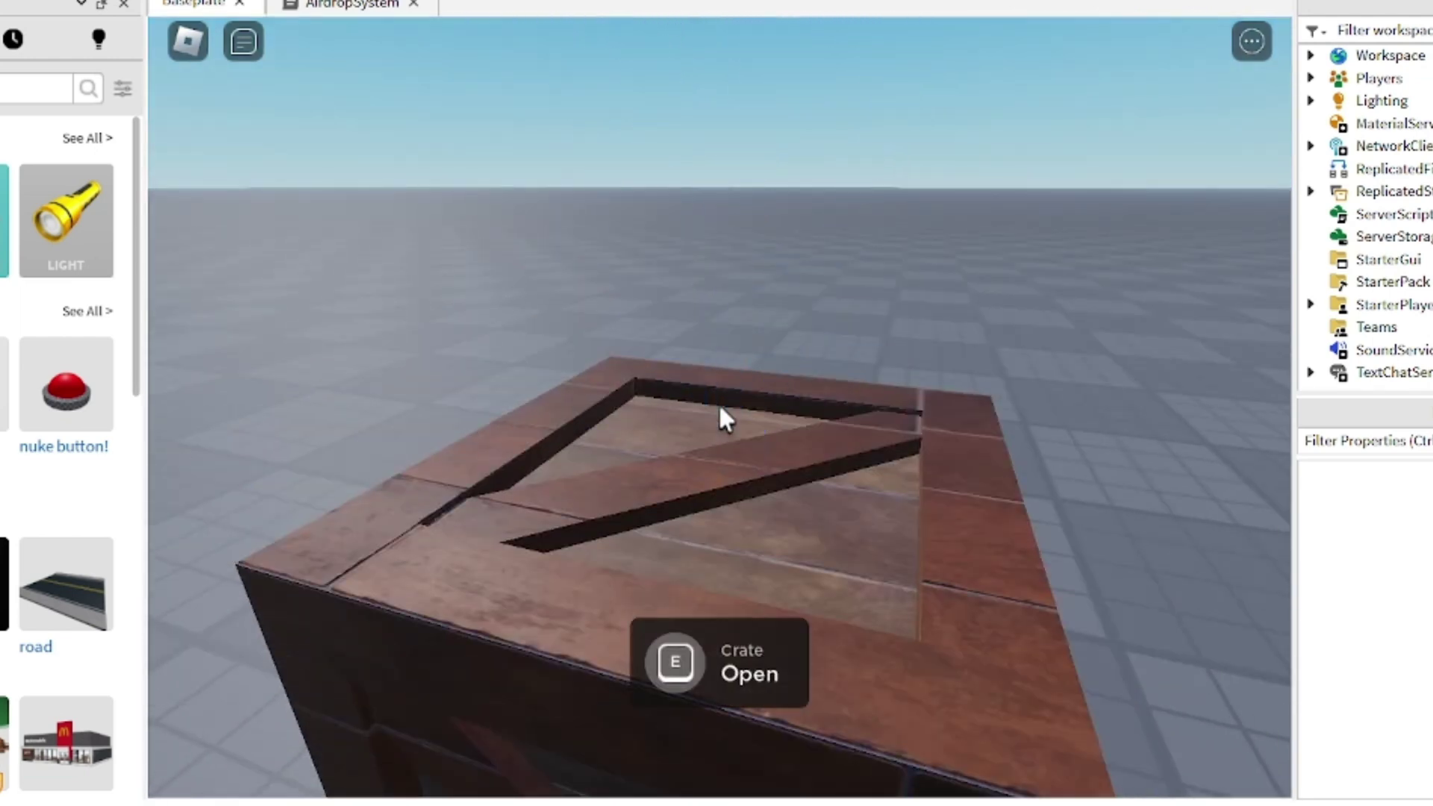
key("e")
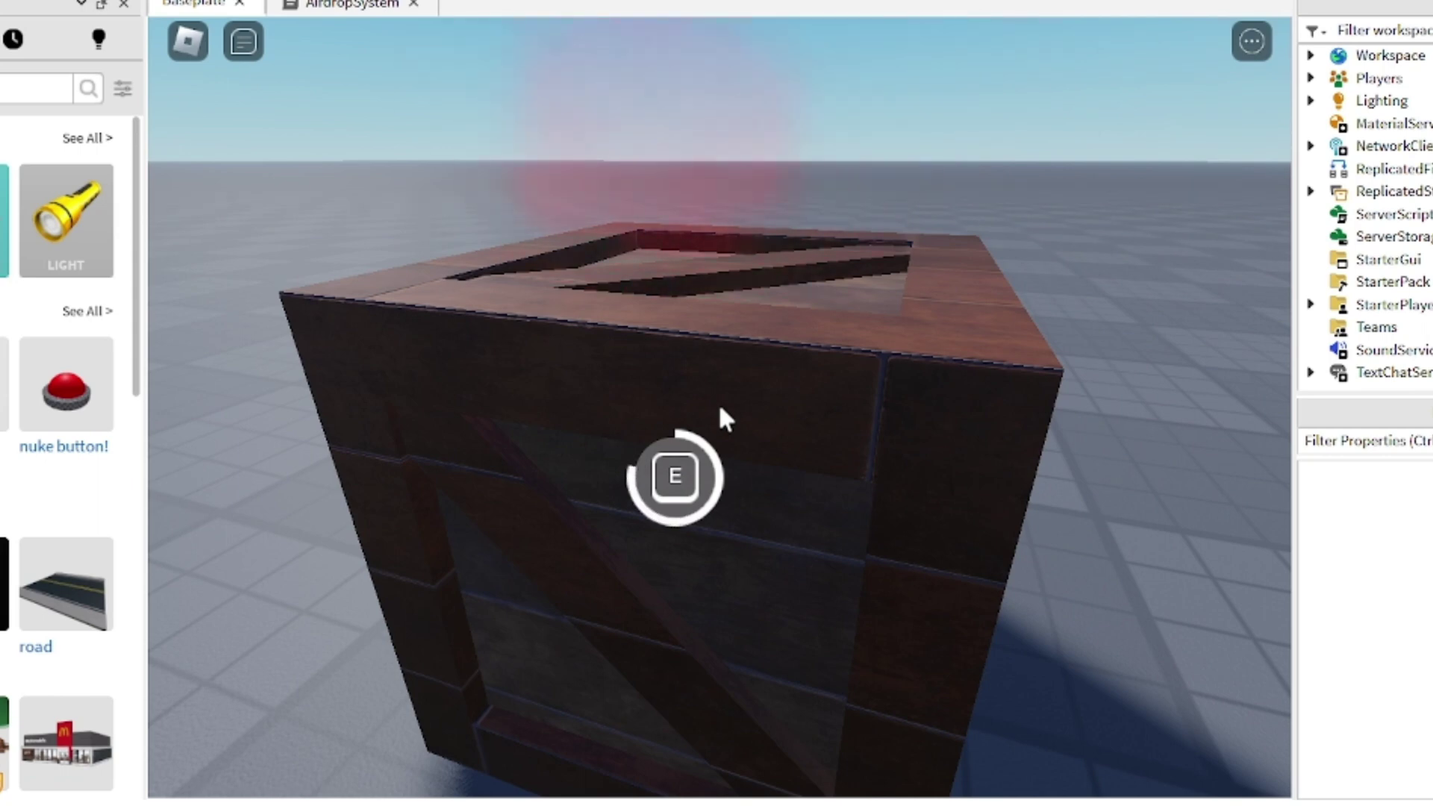
- Equip the sword received from the crate, swing it once and put it away
key("1")
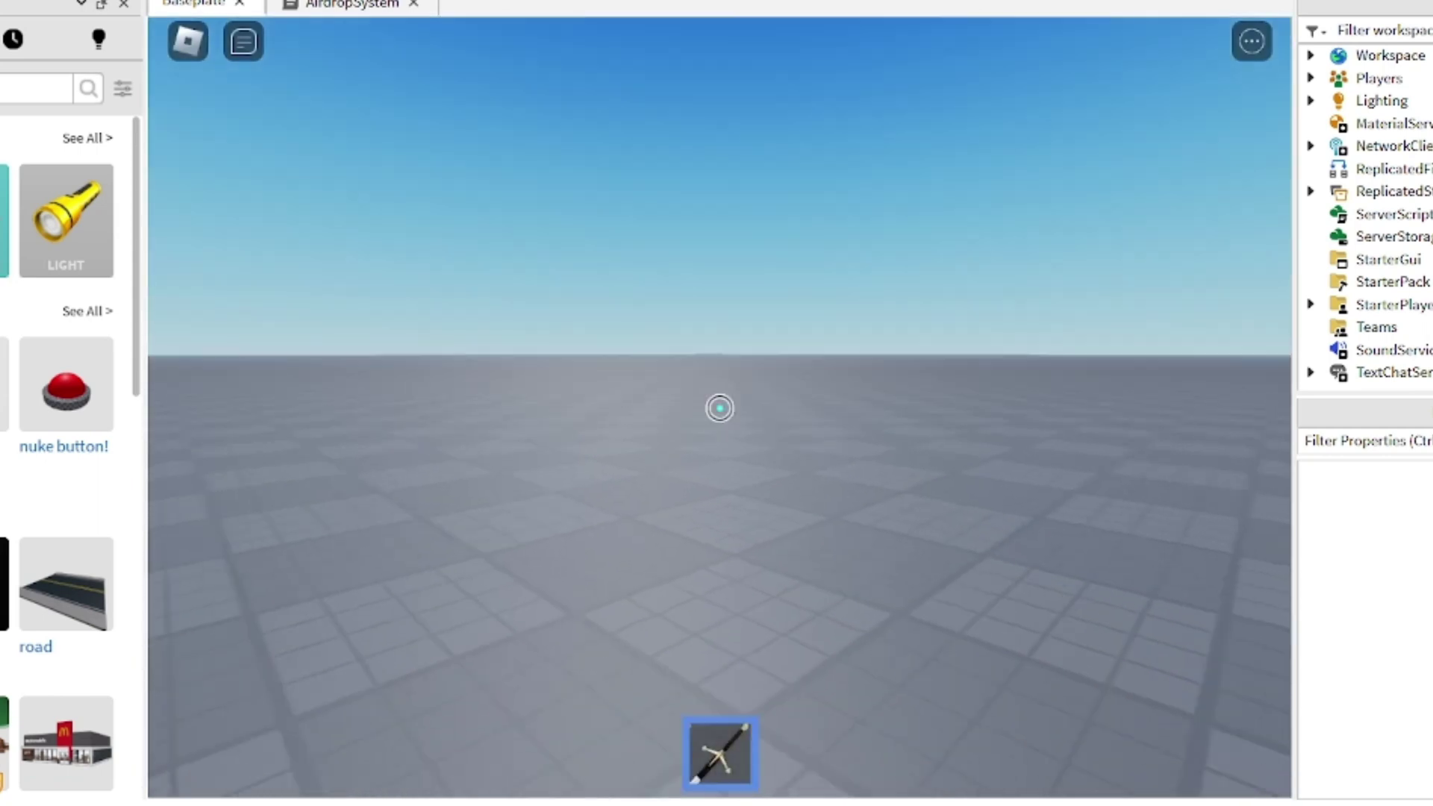
left_click(719, 408)
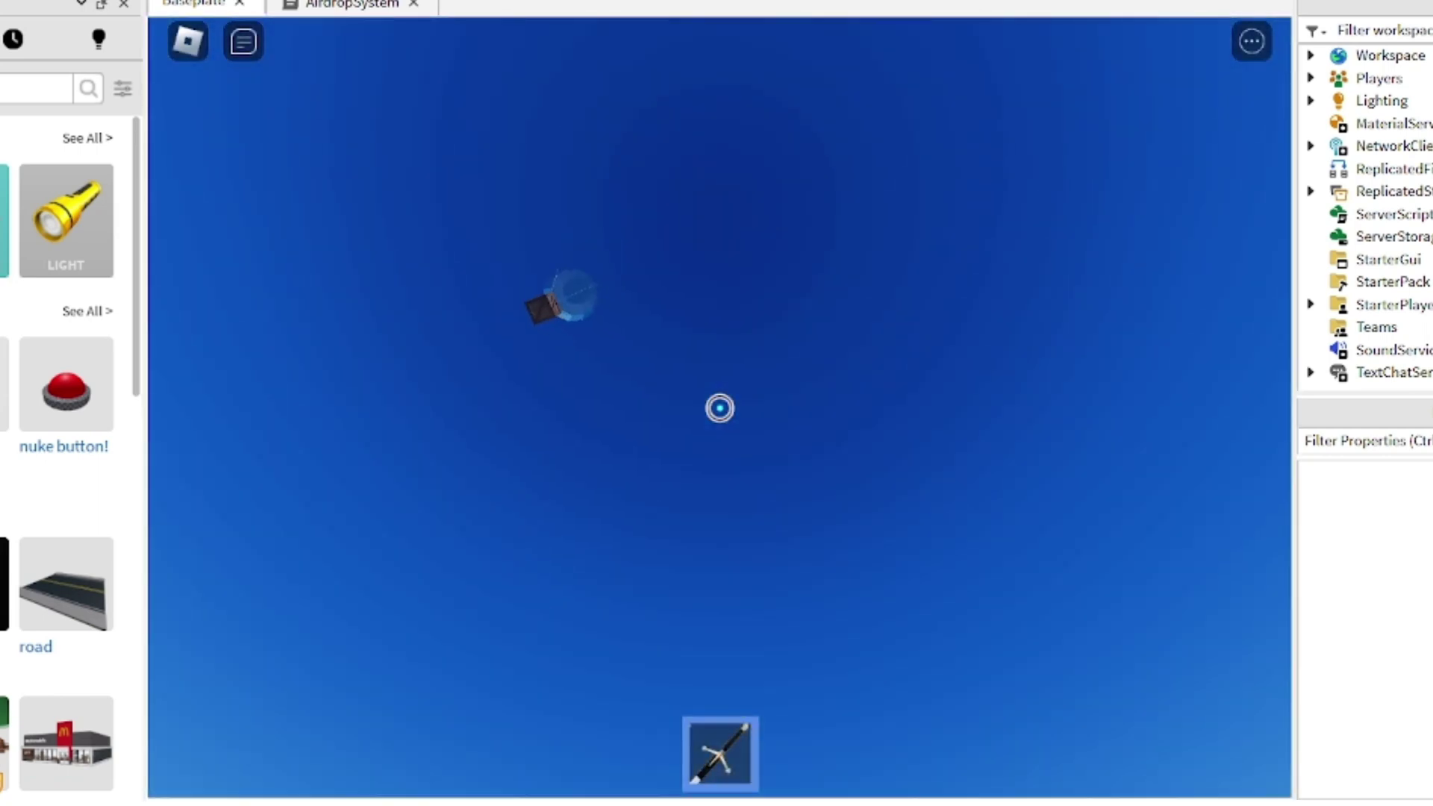
key("1")
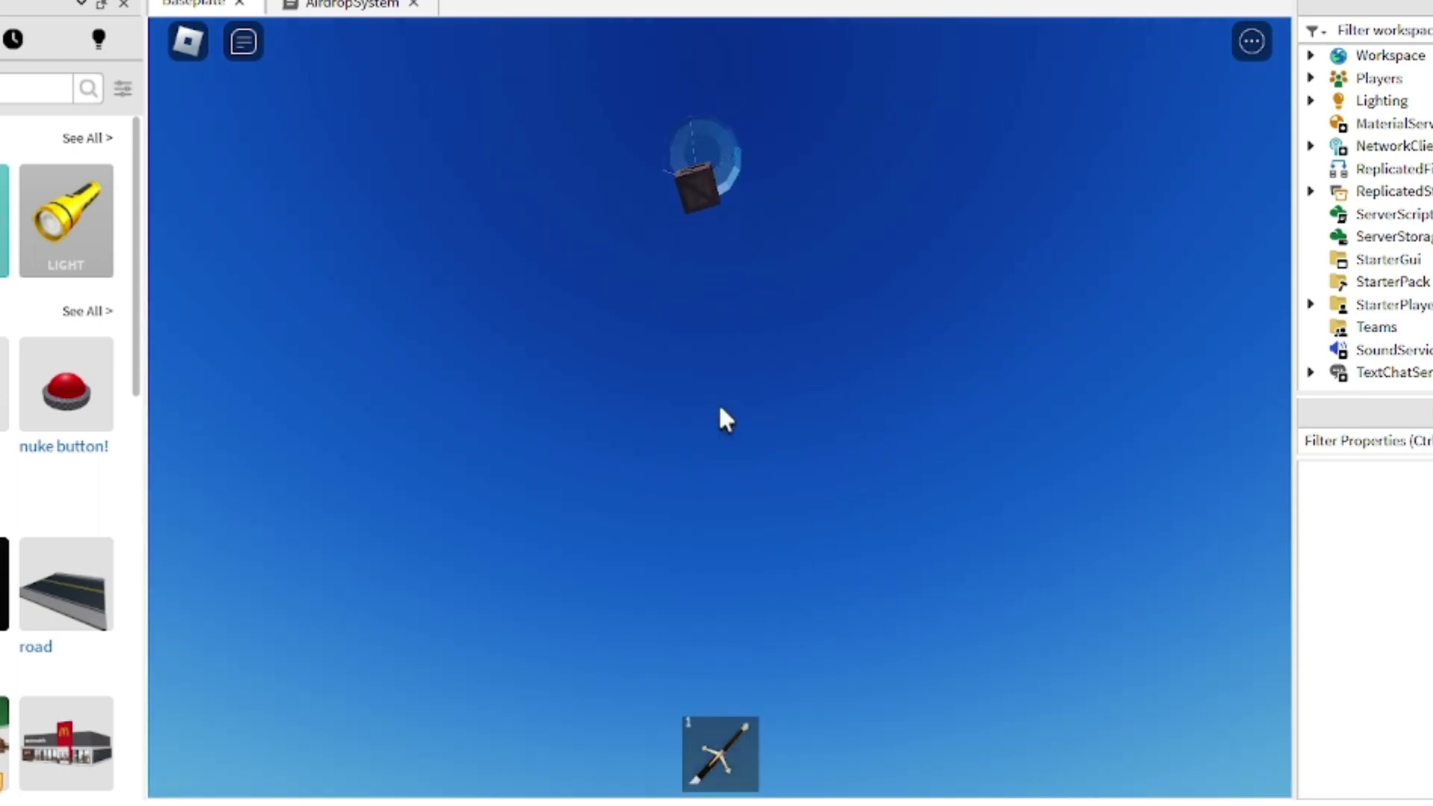